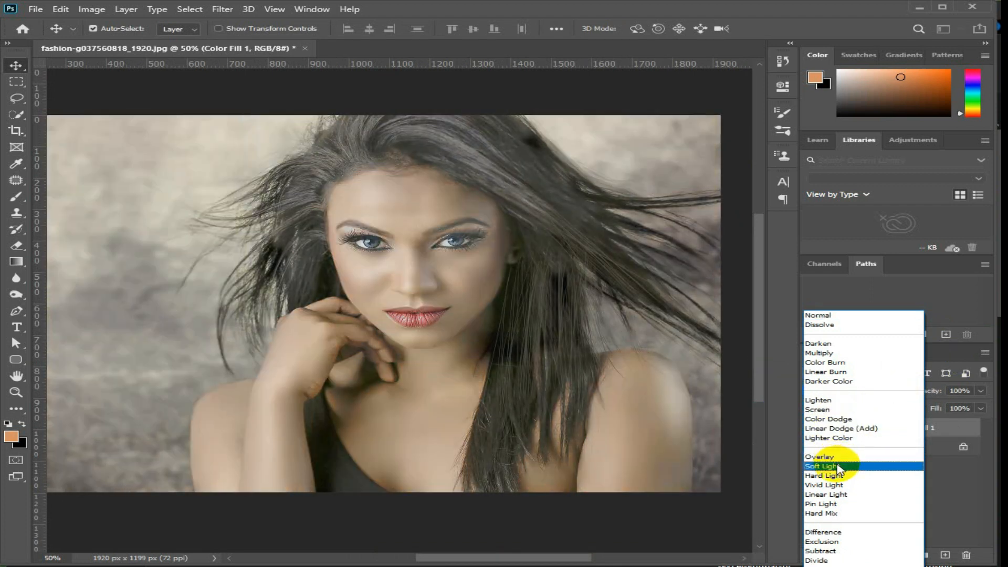
# Set the Color Fill 1 layer's blending mode to Soft Light and invert its layer mask to black.
pyautogui.click(838, 468)
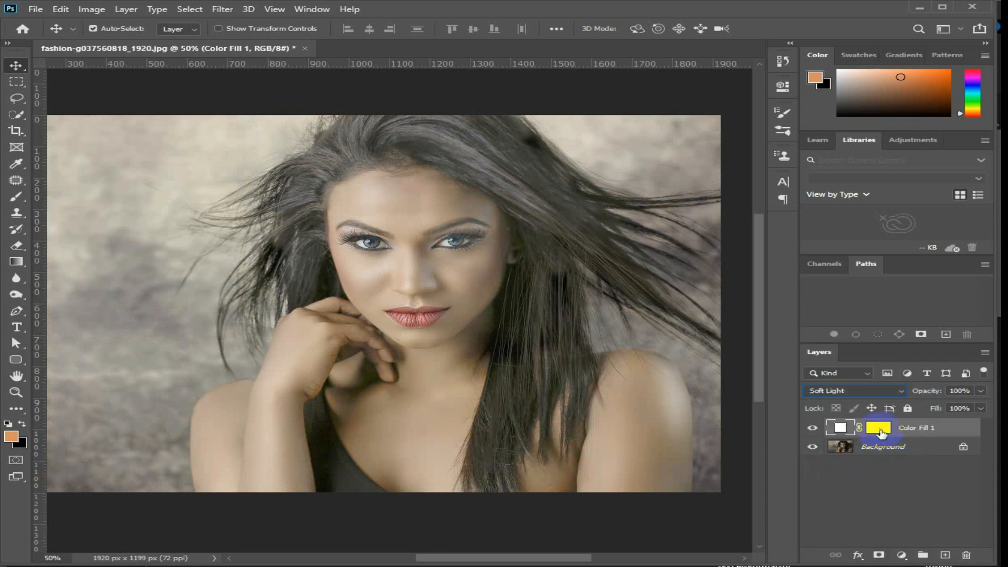
pyautogui.click(880, 430)
pyautogui.click(91, 9)
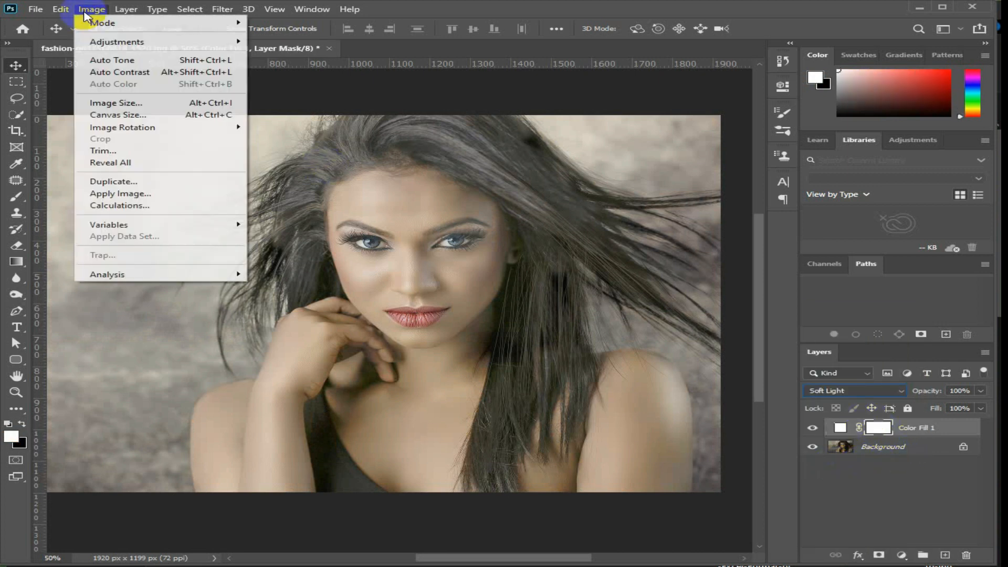
pyautogui.moveTo(124, 41)
pyautogui.click(296, 189)
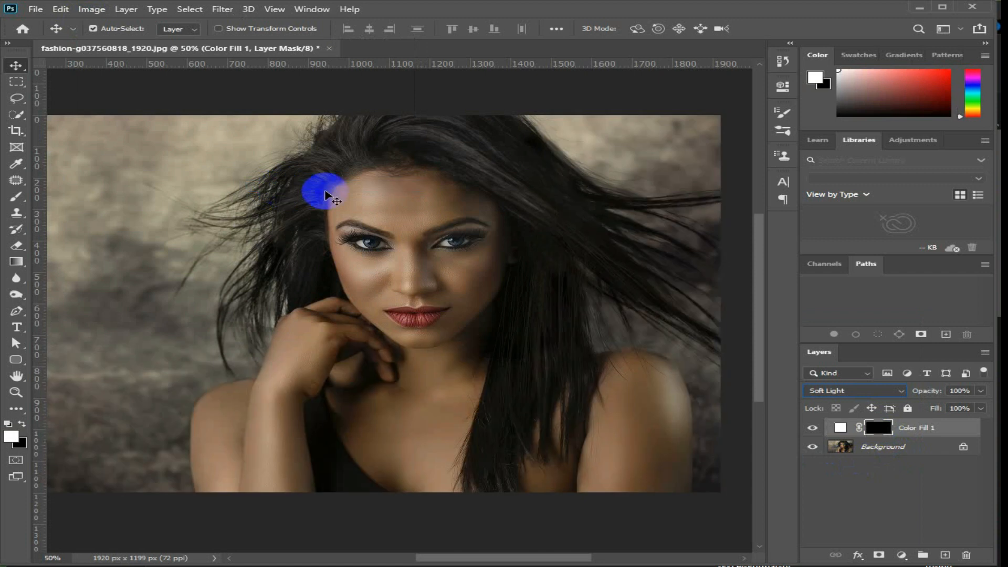
pyautogui.rightClick(882, 429)
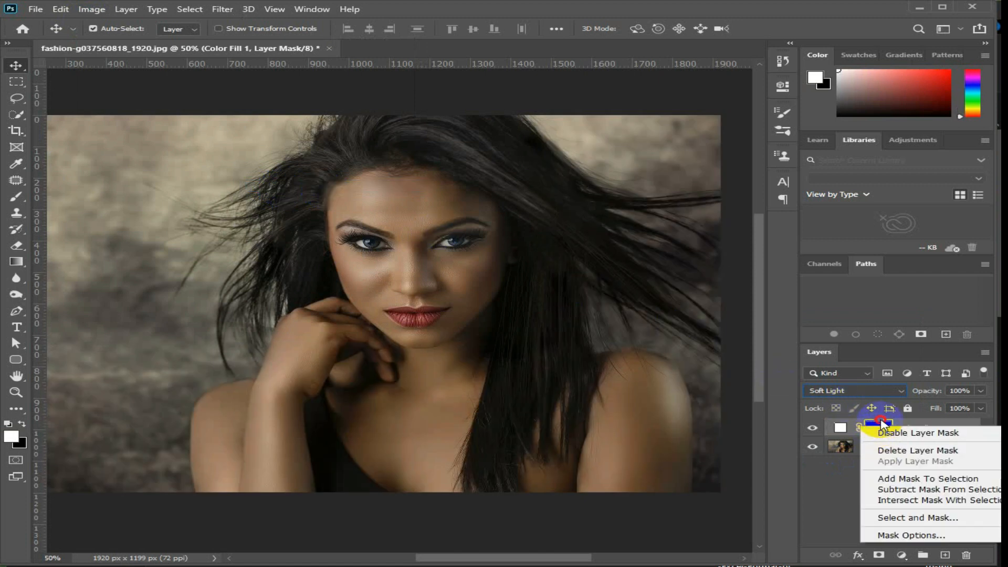
pyautogui.click(211, 256)
# Activate the Brush tool and set both the foreground and background colours to white.
pyautogui.click(18, 197)
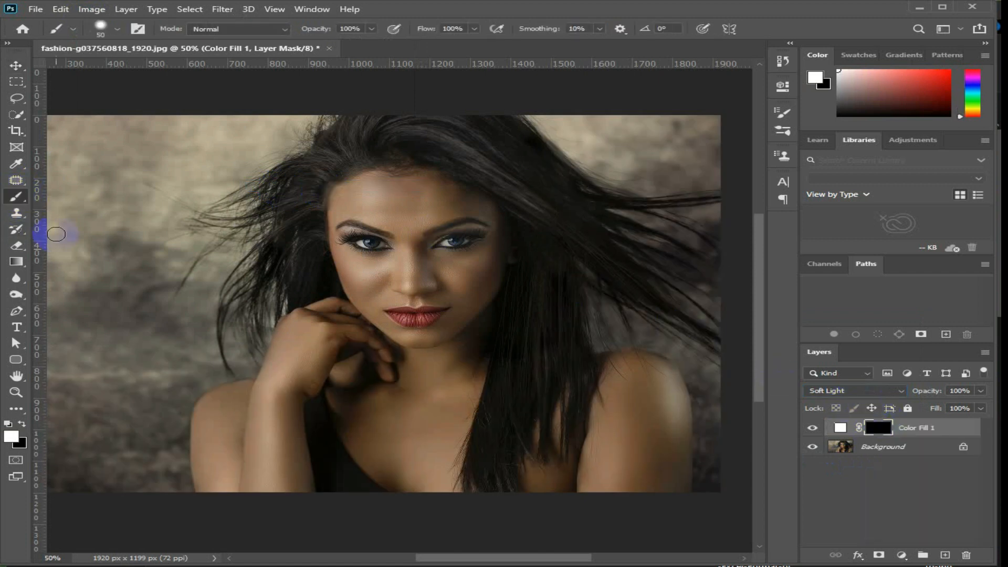
pyautogui.click(12, 438)
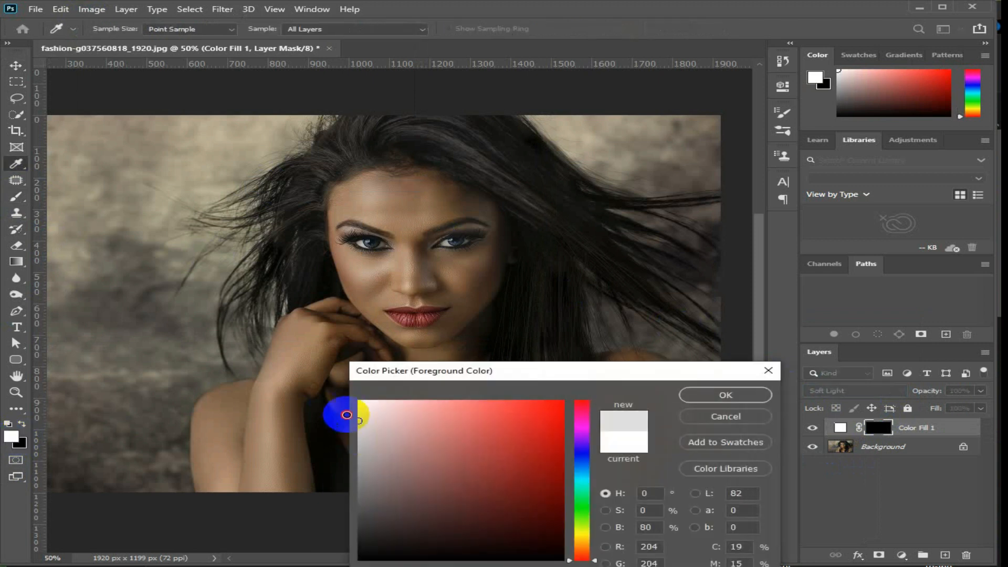
pyautogui.click(717, 399)
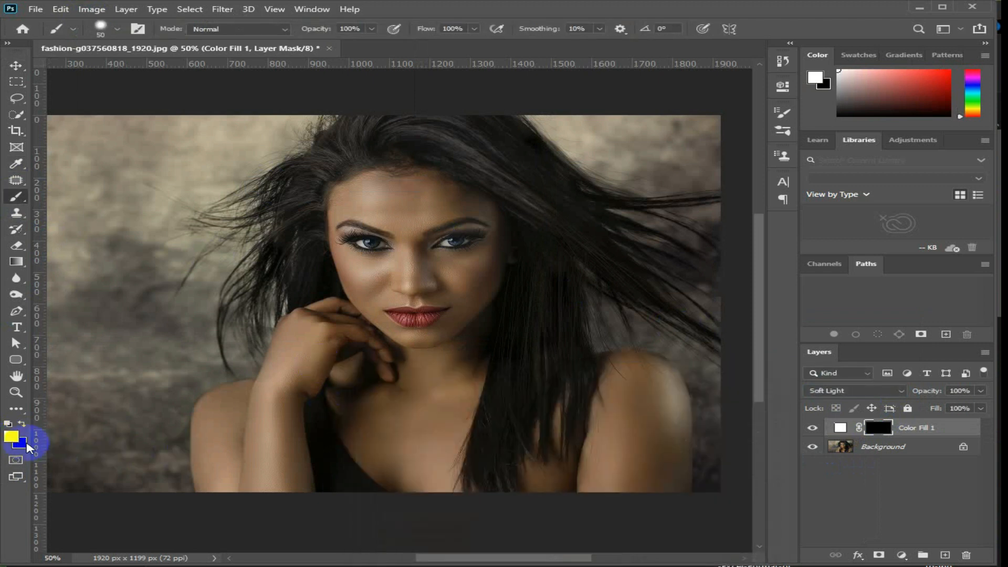
pyautogui.click(27, 444)
pyautogui.moveTo(400, 423); pyautogui.dragTo(359, 401)
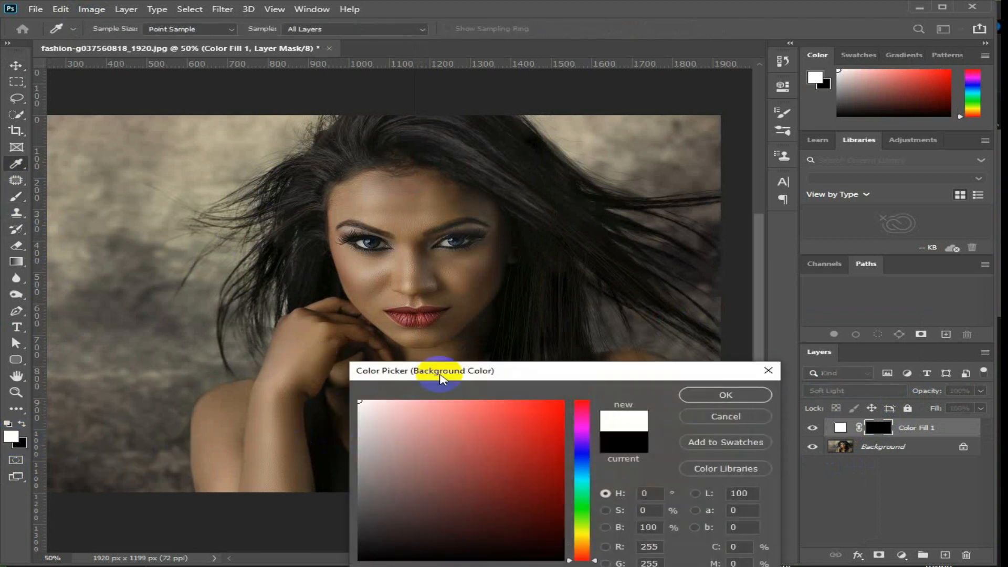
pyautogui.click(750, 399)
# Give the brush a soft tip with 10% hardness and enlarge it to 80 px.
pyautogui.click(119, 31)
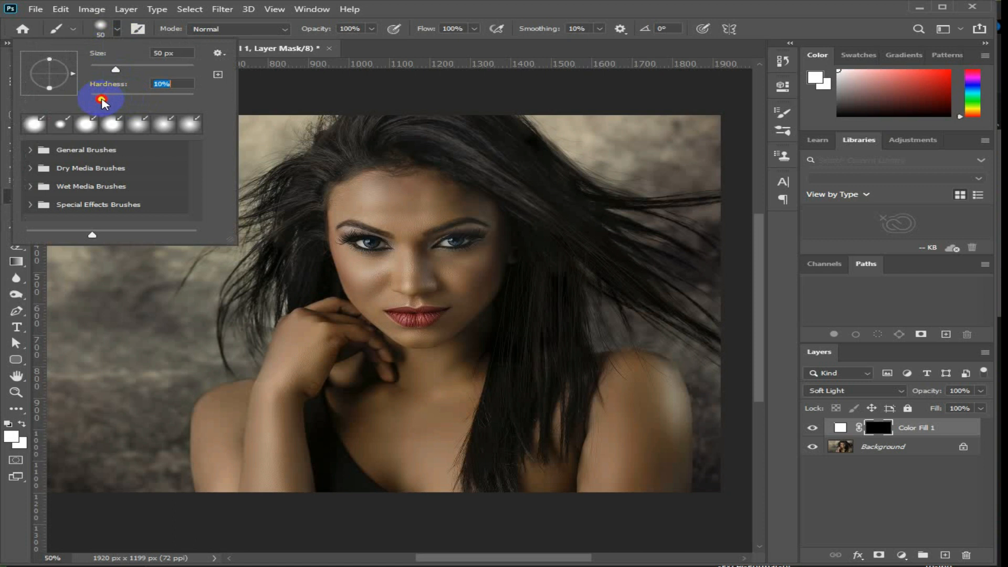
pyautogui.click(118, 33)
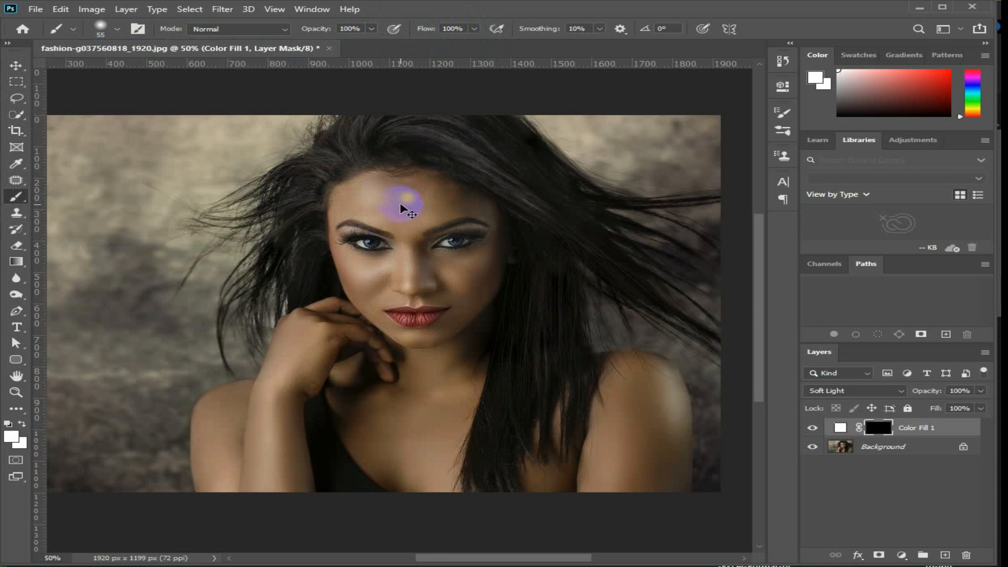
pyautogui.press('v')
pyautogui.click(14, 199)
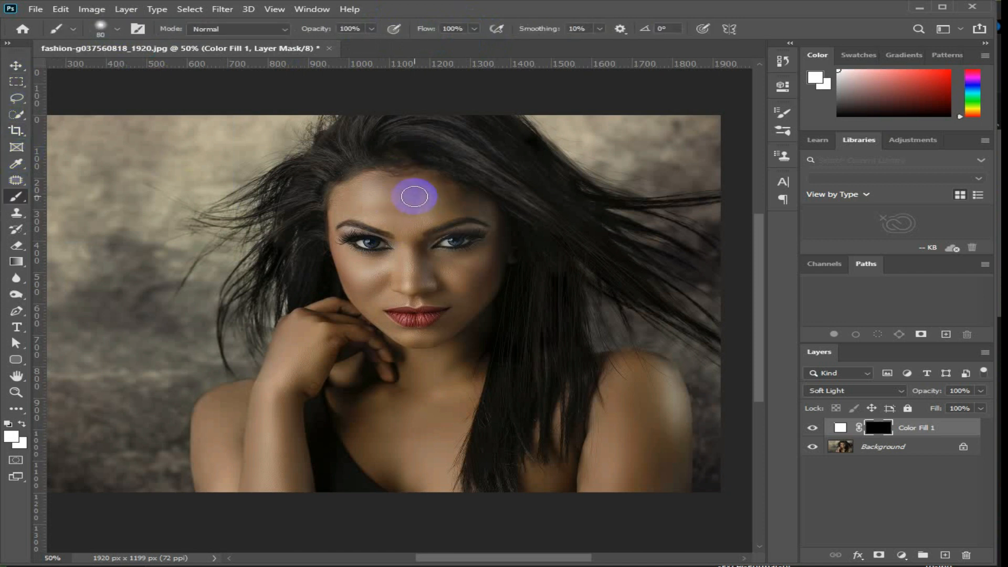
# Paint white on the Color Fill 1 mask over the woman's forehead, cheeks, nose and chin to lighten the face.
pyautogui.scroll(3, 416, 196)
pyautogui.moveTo(394, 162)
pyautogui.mouseDown()
pyautogui.moveTo(329, 187)
pyautogui.moveTo(244, 141)
pyautogui.moveTo(168, 147)
pyautogui.moveTo(388, 140)
pyautogui.moveTo(518, 168)
pyautogui.moveTo(552, 187)
pyautogui.moveTo(427, 230)
pyautogui.moveTo(421, 260)
pyautogui.moveTo(517, 236)
pyautogui.moveTo(346, 332)
pyautogui.moveTo(185, 218)
pyautogui.moveTo(399, 231)
pyautogui.mouseUp()
pyautogui.moveTo(382, 135)
pyautogui.mouseDown()
pyautogui.moveTo(288, 156)
pyautogui.moveTo(269, 209)
pyautogui.moveTo(267, 351)
pyautogui.moveTo(284, 417)
pyautogui.moveTo(313, 444)
pyautogui.mouseUp()
pyautogui.moveTo(343, 426); pyautogui.dragTo(281, 220)
pyautogui.moveTo(217, 230)
pyautogui.mouseDown()
pyautogui.moveTo(276, 354)
pyautogui.moveTo(247, 311)
pyautogui.moveTo(321, 431)
pyautogui.moveTo(366, 466)
pyautogui.moveTo(329, 271)
pyautogui.moveTo(334, 219)
pyautogui.moveTo(269, 215)
pyautogui.moveTo(353, 299)
pyautogui.moveTo(375, 404)
pyautogui.moveTo(468, 282)
pyautogui.moveTo(423, 271)
pyautogui.moveTo(488, 112)
pyautogui.moveTo(531, 284)
pyautogui.moveTo(536, 104)
pyautogui.moveTo(591, 100)
pyautogui.mouseUp()
pyautogui.moveTo(541, 218)
pyautogui.mouseDown()
pyautogui.moveTo(236, 198)
pyautogui.moveTo(470, 190)
pyautogui.moveTo(503, 234)
pyautogui.moveTo(401, 402)
pyautogui.moveTo(456, 234)
pyautogui.moveTo(282, 266)
pyautogui.moveTo(292, 364)
pyautogui.moveTo(311, 311)
pyautogui.moveTo(173, 352)
pyautogui.mouseUp()
pyautogui.moveTo(310, 439)
pyautogui.mouseDown()
pyautogui.moveTo(360, 202)
pyautogui.moveTo(255, 294)
pyautogui.mouseUp()
pyautogui.moveTo(421, 167)
pyautogui.mouseDown()
pyautogui.moveTo(452, 147)
pyautogui.moveTo(458, 186)
pyautogui.mouseUp()
pyautogui.moveTo(362, 302); pyautogui.dragTo(459, 218)
pyautogui.moveTo(446, 190)
pyautogui.mouseDown()
pyautogui.moveTo(307, 281)
pyautogui.moveTo(417, 243)
pyautogui.moveTo(290, 309)
pyautogui.moveTo(122, 262)
pyautogui.moveTo(305, 266)
pyautogui.moveTo(270, 342)
pyautogui.mouseUp()
pyautogui.moveTo(325, 326); pyautogui.dragTo(293, 241)
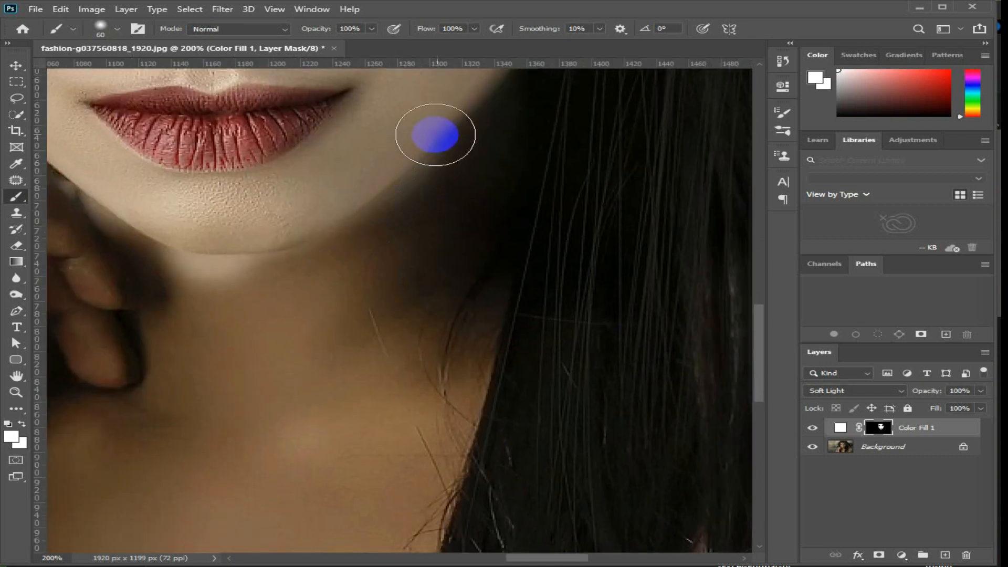
# Paint white on the mask over the neck, chest and raised hand, reducing the brush to 35 px for the hand.
pyautogui.moveTo(467, 120)
pyautogui.mouseDown()
pyautogui.moveTo(452, 173)
pyautogui.moveTo(457, 348)
pyautogui.moveTo(423, 439)
pyautogui.moveTo(480, 320)
pyautogui.moveTo(394, 135)
pyautogui.moveTo(349, 169)
pyautogui.moveTo(457, 477)
pyautogui.moveTo(551, 246)
pyautogui.moveTo(513, 479)
pyautogui.moveTo(304, 478)
pyautogui.moveTo(247, 367)
pyautogui.moveTo(436, 421)
pyautogui.moveTo(435, 351)
pyautogui.moveTo(490, 94)
pyautogui.moveTo(491, 205)
pyautogui.moveTo(411, 153)
pyautogui.moveTo(328, 151)
pyautogui.moveTo(371, 420)
pyautogui.moveTo(449, 457)
pyautogui.moveTo(351, 505)
pyautogui.moveTo(270, 454)
pyautogui.moveTo(405, 382)
pyautogui.moveTo(393, 395)
pyautogui.moveTo(278, 214)
pyautogui.moveTo(263, 117)
pyautogui.moveTo(392, 332)
pyautogui.moveTo(466, 378)
pyautogui.moveTo(445, 423)
pyautogui.moveTo(405, 405)
pyautogui.moveTo(342, 301)
pyautogui.moveTo(353, 173)
pyautogui.moveTo(351, 205)
pyautogui.mouseUp()
pyautogui.moveTo(351, 205)
pyautogui.mouseDown()
pyautogui.moveTo(420, 355)
pyautogui.moveTo(412, 428)
pyautogui.mouseUp()
pyautogui.moveTo(464, 322); pyautogui.dragTo(525, 409)
pyautogui.moveTo(529, 409)
pyautogui.mouseDown()
pyautogui.moveTo(493, 352)
pyautogui.moveTo(532, 338)
pyautogui.moveTo(340, 186)
pyautogui.moveTo(391, 168)
pyautogui.moveTo(286, 165)
pyautogui.moveTo(294, 207)
pyautogui.moveTo(216, 371)
pyautogui.moveTo(301, 369)
pyautogui.moveTo(561, 248)
pyautogui.moveTo(429, 256)
pyautogui.moveTo(524, 198)
pyautogui.moveTo(495, 185)
pyautogui.moveTo(422, 196)
pyautogui.moveTo(309, 245)
pyautogui.moveTo(289, 279)
pyautogui.moveTo(237, 466)
pyautogui.moveTo(397, 291)
pyautogui.moveTo(335, 336)
pyautogui.mouseUp()
pyautogui.moveTo(279, 449); pyautogui.dragTo(458, 239)
pyautogui.moveTo(520, 256)
pyautogui.mouseDown()
pyautogui.moveTo(544, 326)
pyautogui.moveTo(480, 470)
pyautogui.mouseUp()
pyautogui.moveTo(473, 361)
pyautogui.mouseDown()
pyautogui.moveTo(477, 234)
pyautogui.moveTo(519, 288)
pyautogui.moveTo(533, 462)
pyautogui.moveTo(396, 214)
pyautogui.moveTo(417, 353)
pyautogui.moveTo(168, 364)
pyautogui.moveTo(84, 354)
pyautogui.moveTo(414, 405)
pyautogui.moveTo(270, 396)
pyautogui.moveTo(247, 331)
pyautogui.moveTo(248, 163)
pyautogui.moveTo(268, 384)
pyautogui.moveTo(264, 266)
pyautogui.moveTo(295, 168)
pyautogui.moveTo(408, 112)
pyautogui.moveTo(263, 272)
pyautogui.moveTo(394, 222)
pyautogui.moveTo(443, 250)
pyautogui.moveTo(415, 491)
pyautogui.moveTo(414, 360)
pyautogui.moveTo(464, 218)
pyautogui.mouseUp()
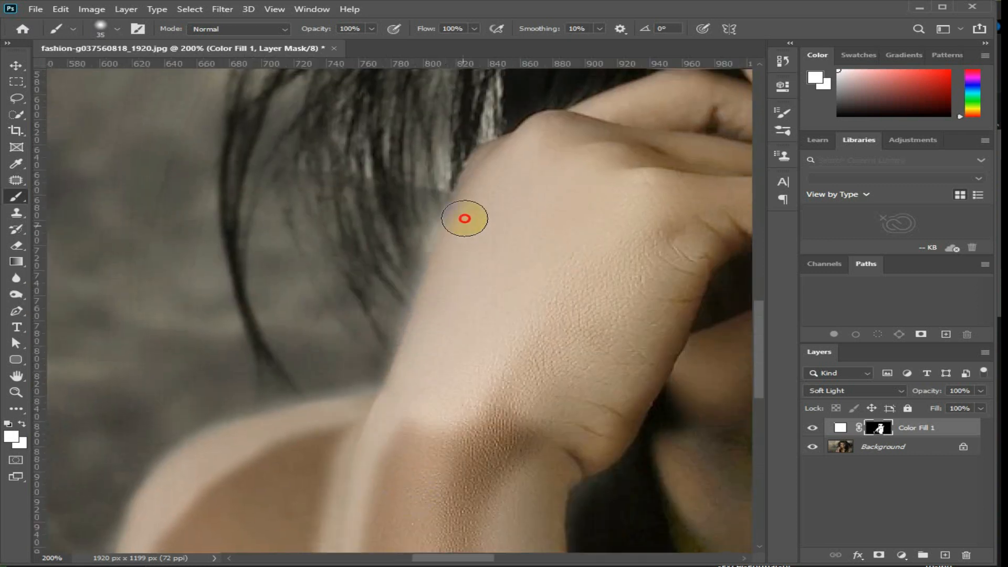
# Continue lightening the arm skin and, with brush opacity at 29%, paint the skin between the hair strands.
pyautogui.moveTo(548, 159)
pyautogui.mouseDown()
pyautogui.moveTo(504, 472)
pyautogui.moveTo(530, 232)
pyautogui.moveTo(546, 191)
pyautogui.moveTo(542, 244)
pyautogui.moveTo(502, 291)
pyautogui.moveTo(458, 182)
pyautogui.moveTo(438, 252)
pyautogui.moveTo(447, 169)
pyautogui.moveTo(328, 392)
pyautogui.moveTo(342, 219)
pyautogui.moveTo(358, 190)
pyautogui.moveTo(317, 194)
pyautogui.moveTo(196, 302)
pyautogui.moveTo(264, 327)
pyautogui.moveTo(329, 184)
pyautogui.moveTo(317, 375)
pyautogui.moveTo(370, 508)
pyautogui.moveTo(342, 383)
pyautogui.moveTo(270, 481)
pyautogui.moveTo(197, 499)
pyautogui.moveTo(217, 533)
pyautogui.moveTo(298, 303)
pyautogui.moveTo(230, 277)
pyautogui.moveTo(273, 220)
pyautogui.moveTo(326, 262)
pyautogui.moveTo(377, 334)
pyautogui.moveTo(404, 301)
pyautogui.moveTo(432, 66)
pyautogui.moveTo(484, 136)
pyautogui.moveTo(550, 276)
pyautogui.moveTo(528, 79)
pyautogui.moveTo(490, 370)
pyautogui.moveTo(509, 383)
pyautogui.moveTo(437, 372)
pyautogui.moveTo(437, 344)
pyautogui.moveTo(381, 285)
pyautogui.moveTo(491, 286)
pyautogui.moveTo(596, 304)
pyautogui.moveTo(552, 330)
pyautogui.mouseUp()
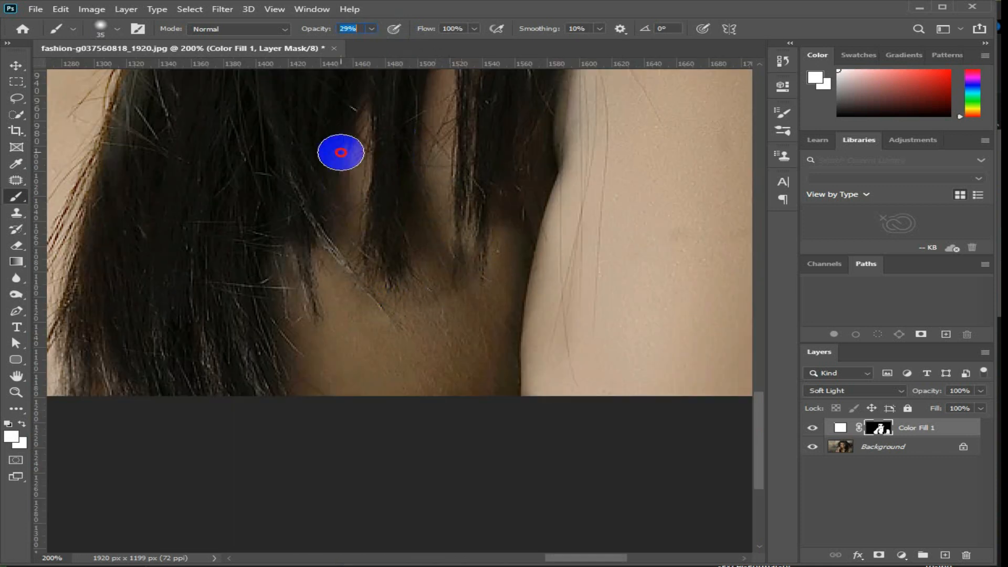
pyautogui.moveTo(427, 89); pyautogui.dragTo(409, 281)
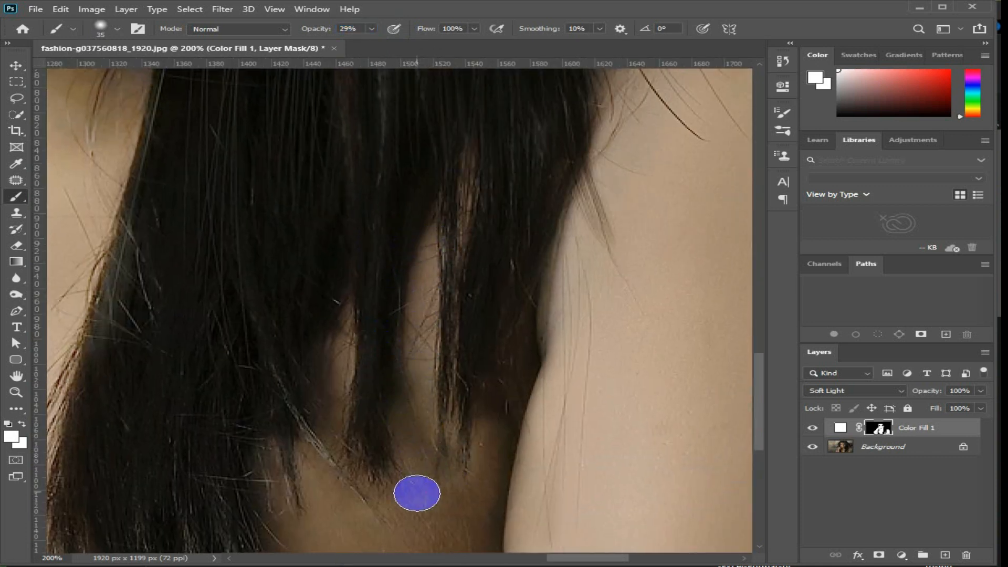
pyautogui.scroll(-1, 448, 404)
# Paint black on the mask with a 15 px brush at 100% opacity along the outer edge of the shoulder beside the background.
pyautogui.click(100, 27)
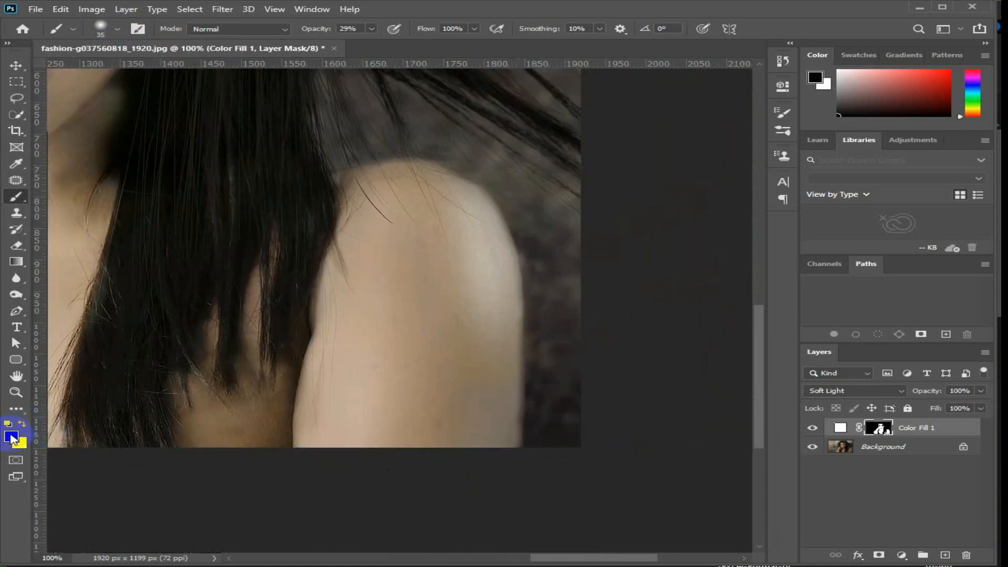
pyautogui.scroll(3, 551, 243)
pyautogui.press('[')
pyautogui.press('[')
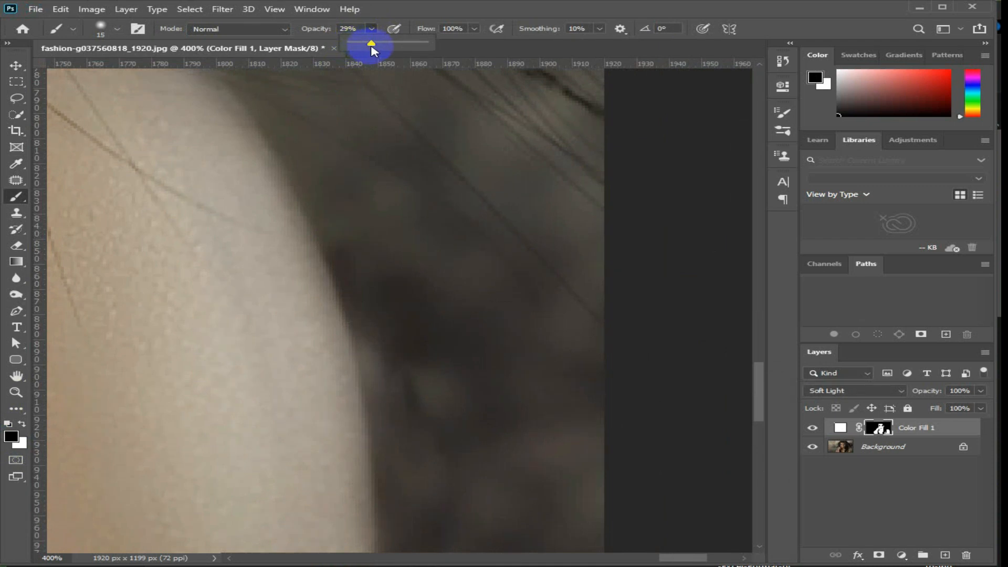
pyautogui.click(333, 193)
pyautogui.moveTo(342, 247); pyautogui.dragTo(395, 477)
pyautogui.press('space')
pyautogui.moveTo(421, 519); pyautogui.dragTo(362, 280)
pyautogui.moveTo(331, 235)
pyautogui.mouseDown()
pyautogui.moveTo(331, 433)
pyautogui.moveTo(342, 342)
pyautogui.mouseUp()
pyautogui.press('space')
pyautogui.moveTo(386, 221); pyautogui.dragTo(488, 446)
pyautogui.moveTo(383, 247)
pyautogui.mouseDown()
pyautogui.moveTo(441, 445)
pyautogui.moveTo(473, 489)
pyautogui.mouseUp()
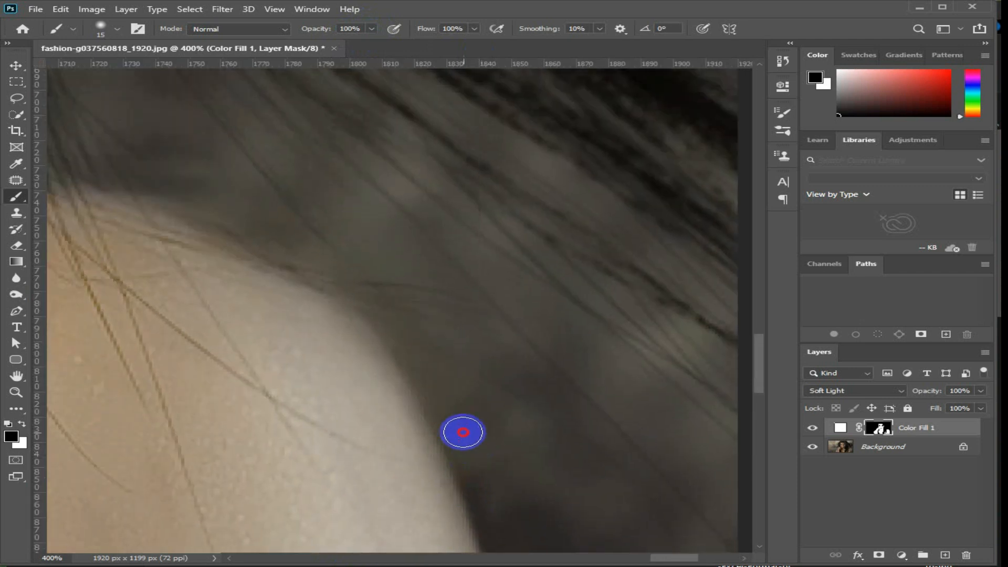
# Mask out the lightening spill along the top of the same shoulder up to the long hair.
pyautogui.moveTo(312, 262); pyautogui.dragTo(115, 180)
pyautogui.press('space')
pyautogui.moveTo(120, 180); pyautogui.dragTo(314, 261)
pyautogui.moveTo(314, 259); pyautogui.dragTo(264, 255)
pyautogui.moveTo(164, 268); pyautogui.dragTo(358, 281)
pyautogui.moveTo(358, 282)
pyautogui.mouseDown()
pyautogui.moveTo(441, 259)
pyautogui.moveTo(186, 293)
pyautogui.mouseUp()
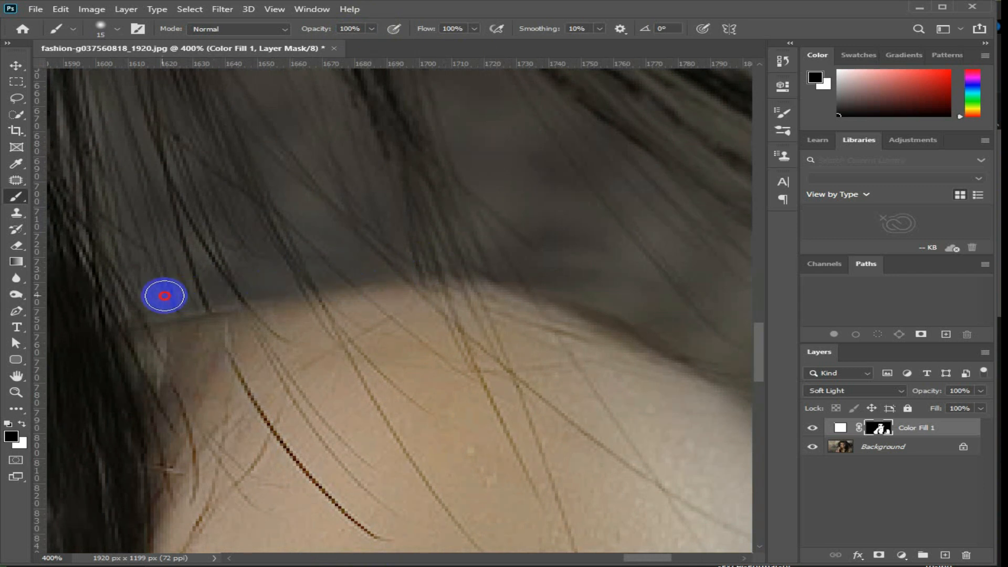
pyautogui.press('space')
# Paint black on the mask along the cheek and jaw edge where the face meets the long hair.
pyautogui.moveTo(222, 241); pyautogui.dragTo(604, 420)
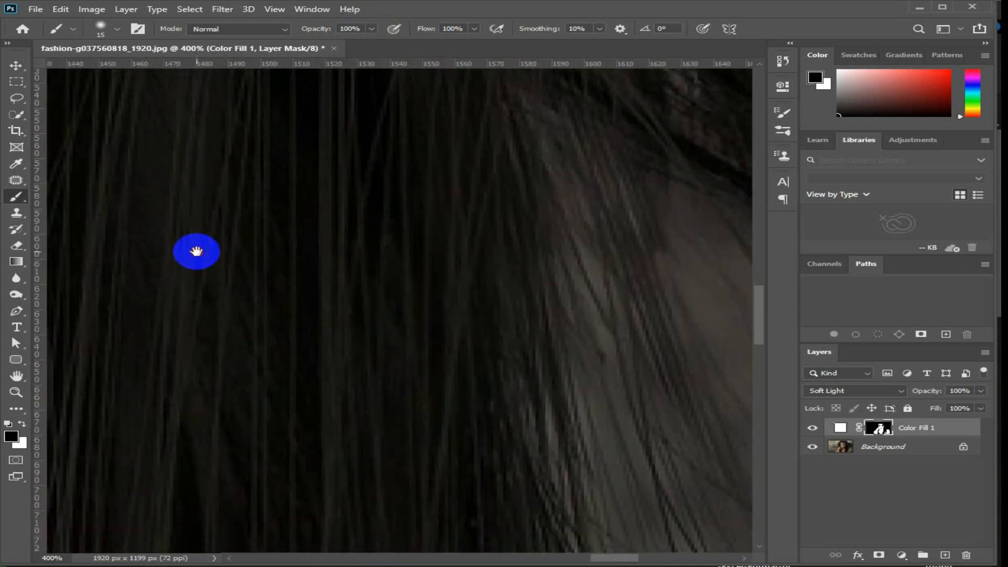
pyautogui.moveTo(196, 251); pyautogui.dragTo(518, 322)
pyautogui.hotkey('ctrl', '-')
pyautogui.hotkey('ctrl', '-')
pyautogui.press('space')
pyautogui.moveTo(381, 284); pyautogui.dragTo(409, 317)
pyautogui.click(392, 233)
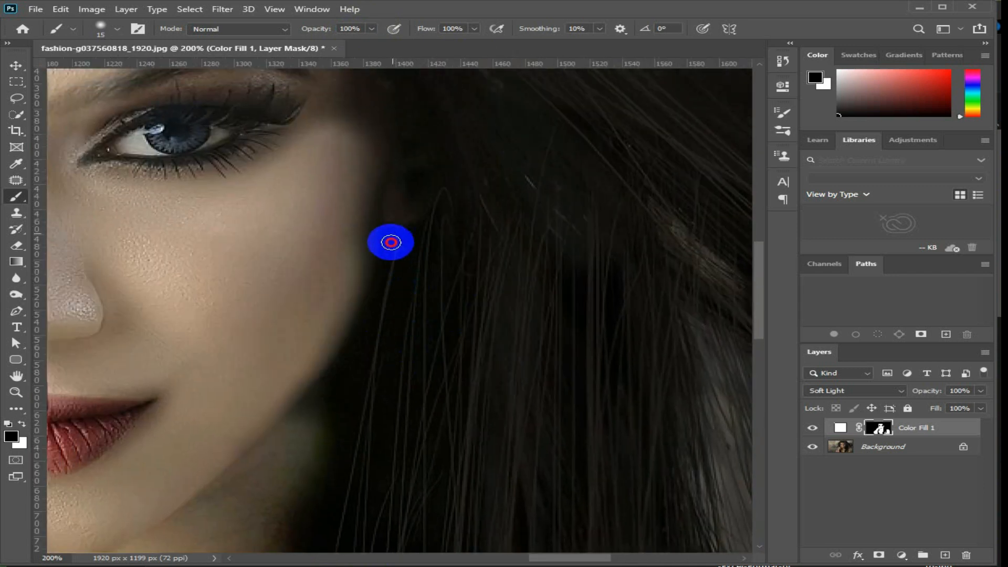
pyautogui.moveTo(354, 340); pyautogui.dragTo(317, 402)
pyautogui.press('space')
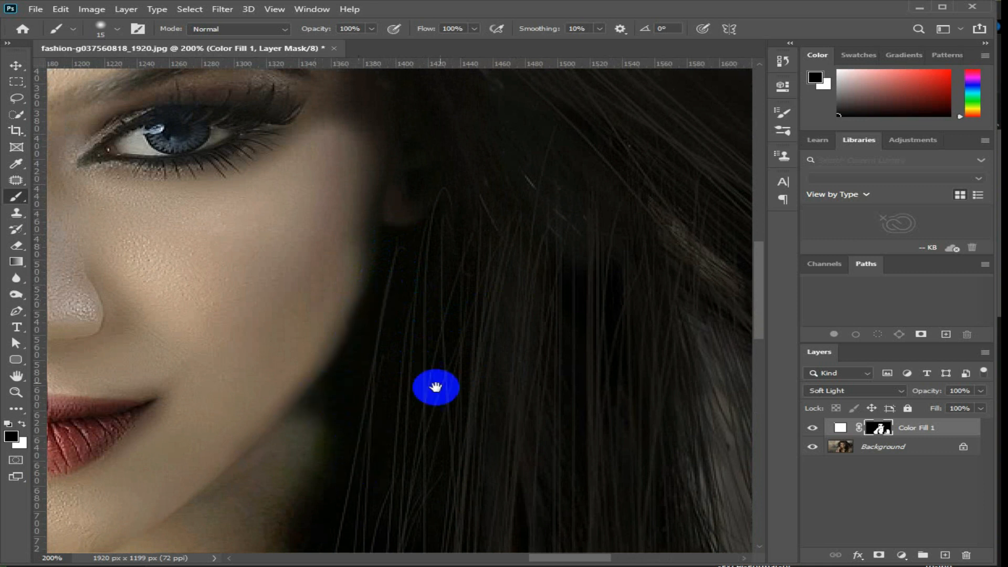
pyautogui.moveTo(405, 240); pyautogui.dragTo(390, 345)
# Clean the mask with a 25 px black brush around the hairline and down the face edge on the raised hand's side.
pyautogui.press('space')
pyautogui.moveTo(404, 213); pyautogui.dragTo(512, 466)
pyautogui.moveTo(220, 446); pyautogui.dragTo(456, 388)
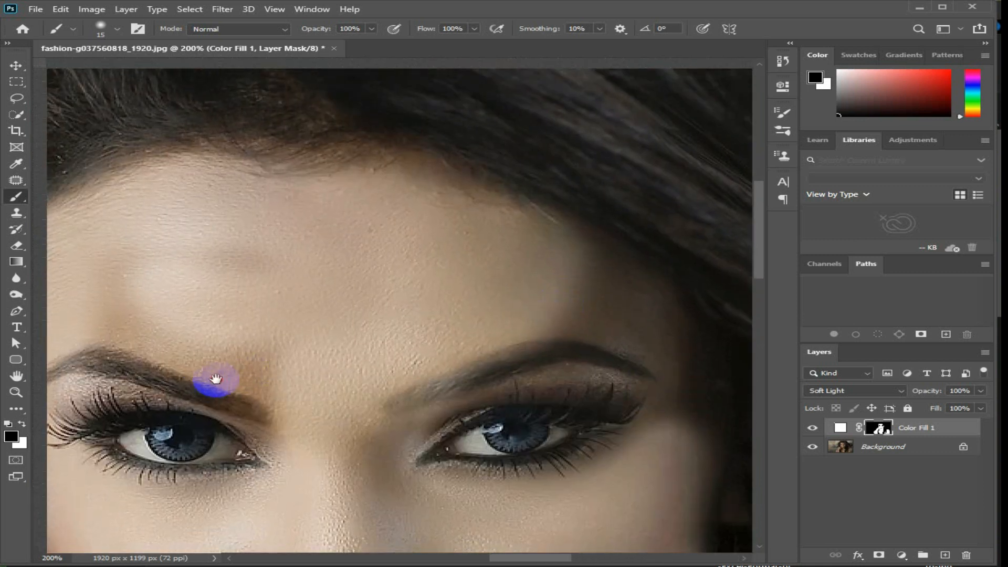
pyautogui.moveTo(203, 389); pyautogui.dragTo(401, 283)
pyautogui.moveTo(306, 380); pyautogui.dragTo(402, 226)
pyautogui.moveTo(277, 280); pyautogui.dragTo(277, 207)
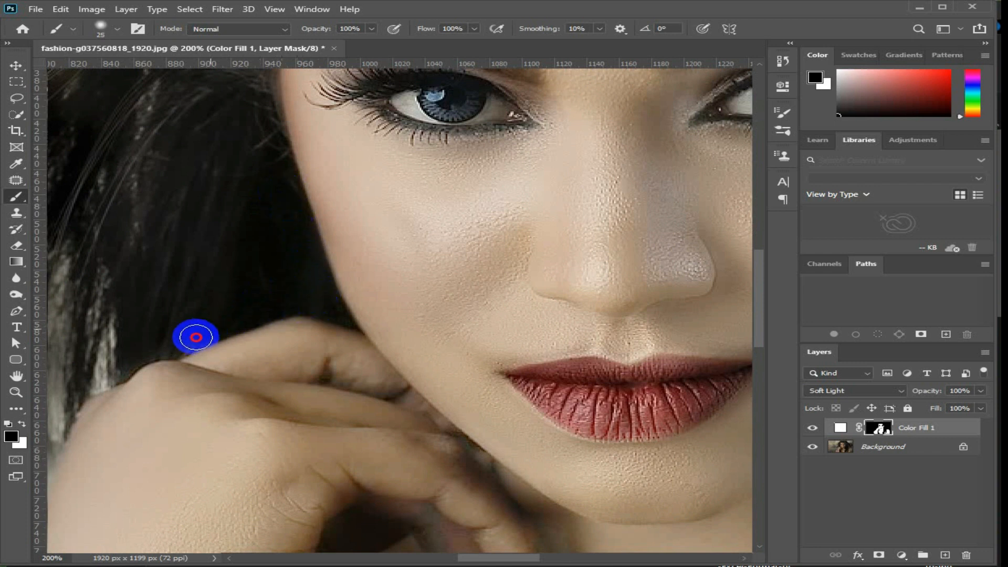
# Paint black on the mask along the outer edge of the raised hand and forearm to remove spill onto the hair and background.
pyautogui.moveTo(118, 369); pyautogui.dragTo(434, 228)
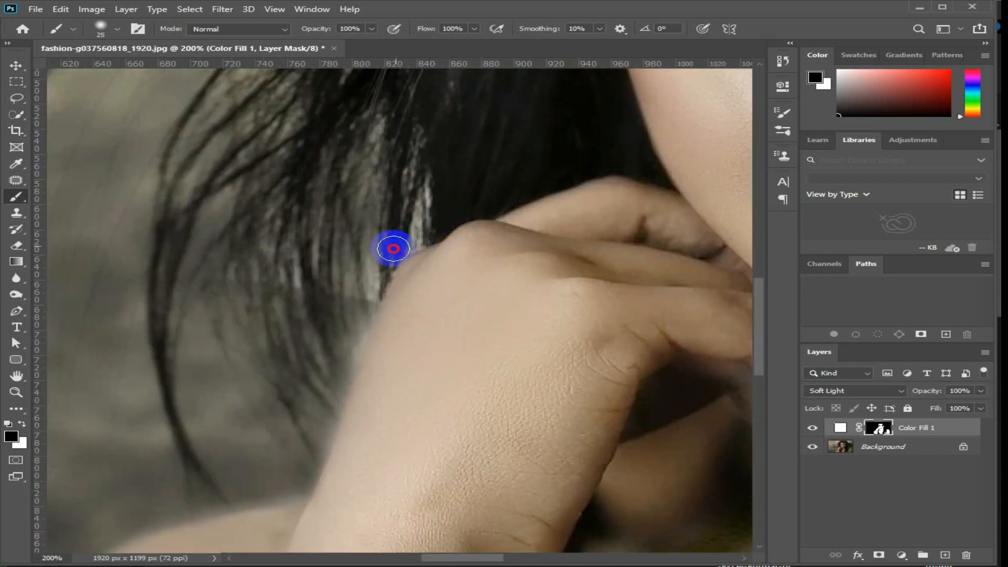
pyautogui.moveTo(311, 426); pyautogui.dragTo(496, 253)
pyautogui.scroll(1, 488, 312)
pyautogui.moveTo(531, 139)
pyautogui.mouseDown()
pyautogui.moveTo(475, 308)
pyautogui.moveTo(250, 362)
pyautogui.moveTo(535, 214)
pyautogui.moveTo(419, 294)
pyautogui.moveTo(364, 385)
pyautogui.moveTo(347, 477)
pyautogui.moveTo(412, 184)
pyautogui.moveTo(393, 288)
pyautogui.moveTo(394, 259)
pyautogui.moveTo(396, 426)
pyautogui.moveTo(405, 165)
pyautogui.moveTo(378, 324)
pyautogui.moveTo(399, 396)
pyautogui.mouseUp()
# Clean the mask along the inner forearm and wrist against the black top.
pyautogui.moveTo(560, 294)
pyautogui.mouseDown()
pyautogui.moveTo(433, 315)
pyautogui.moveTo(276, 214)
pyautogui.mouseUp()
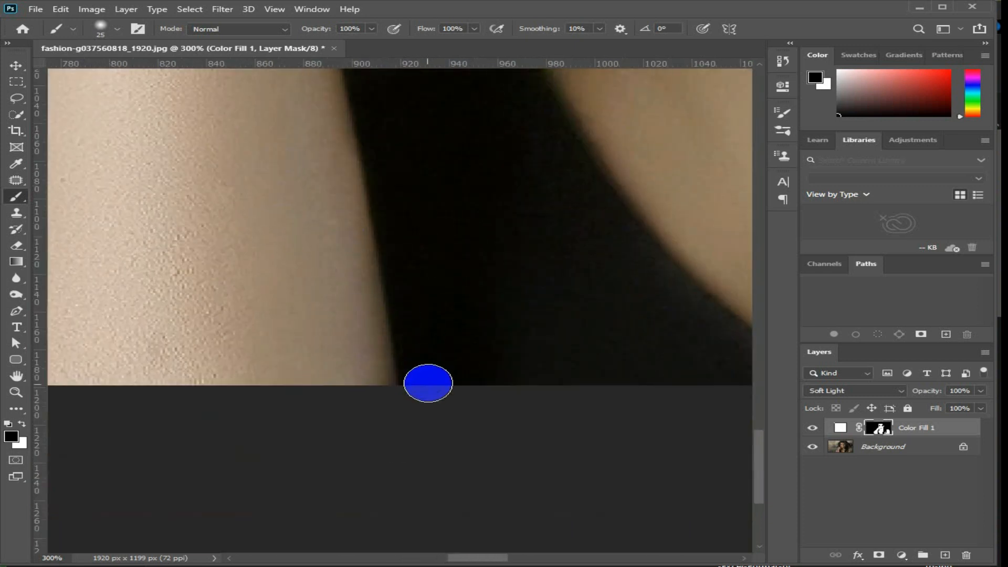
pyautogui.moveTo(393, 168); pyautogui.dragTo(425, 355)
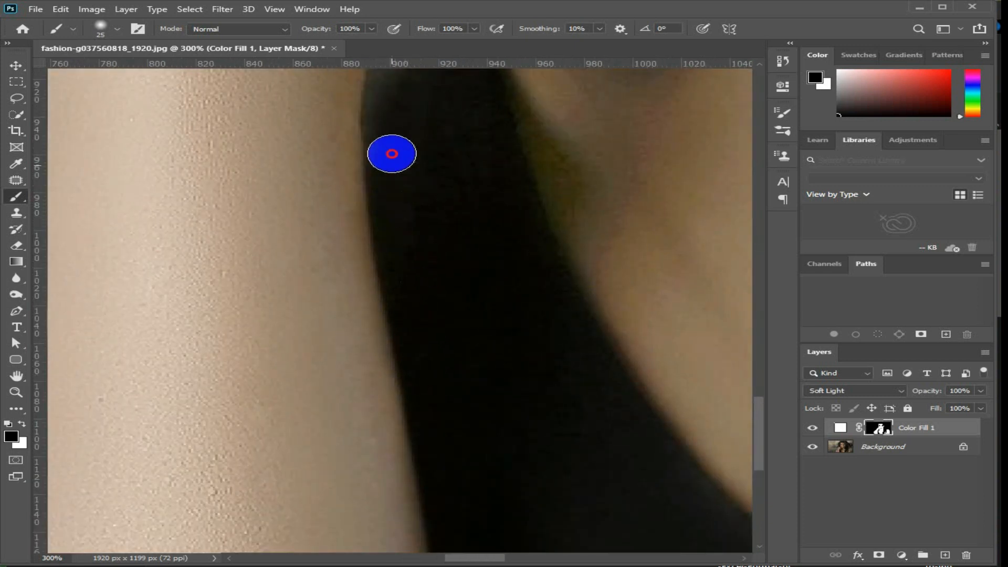
pyautogui.moveTo(389, 164); pyautogui.dragTo(392, 319)
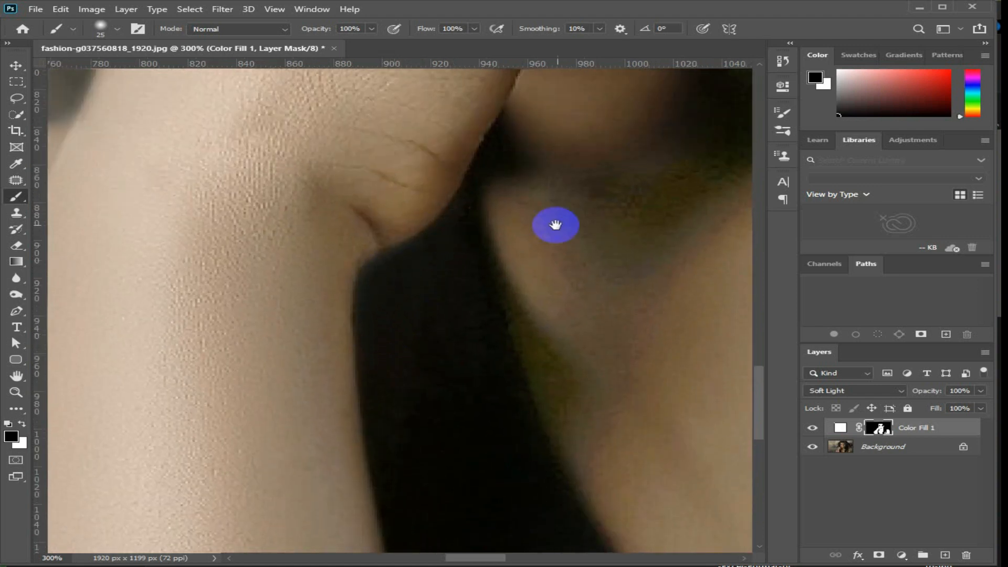
pyautogui.moveTo(553, 222); pyautogui.dragTo(388, 354)
# Tone down the lightening on the cheek and jaw beside the long hair with a 70 px black brush at 34% opacity.
pyautogui.scroll(-5, 553, 191)
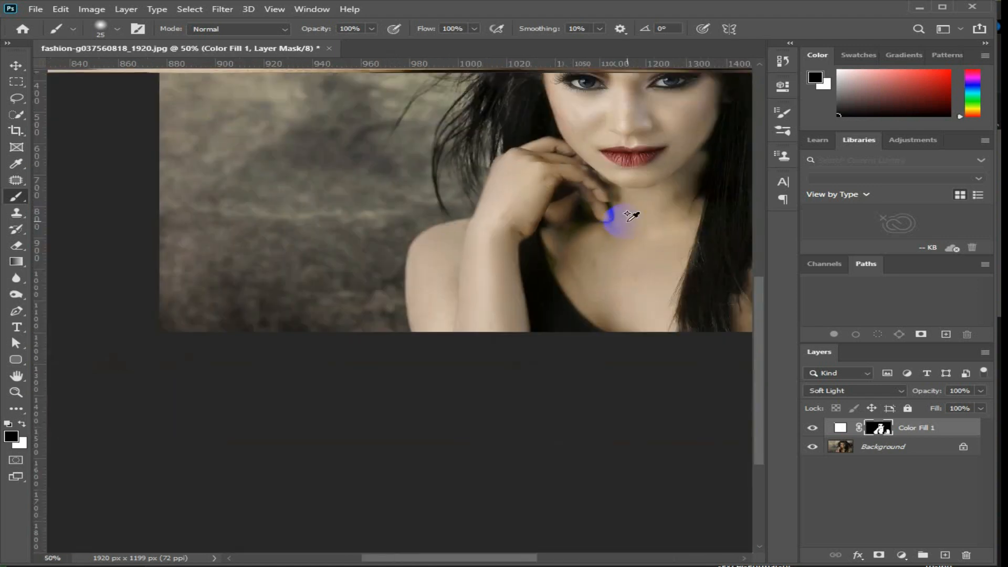
pyautogui.scroll(1, 562, 286)
pyautogui.scroll(2, 435, 303)
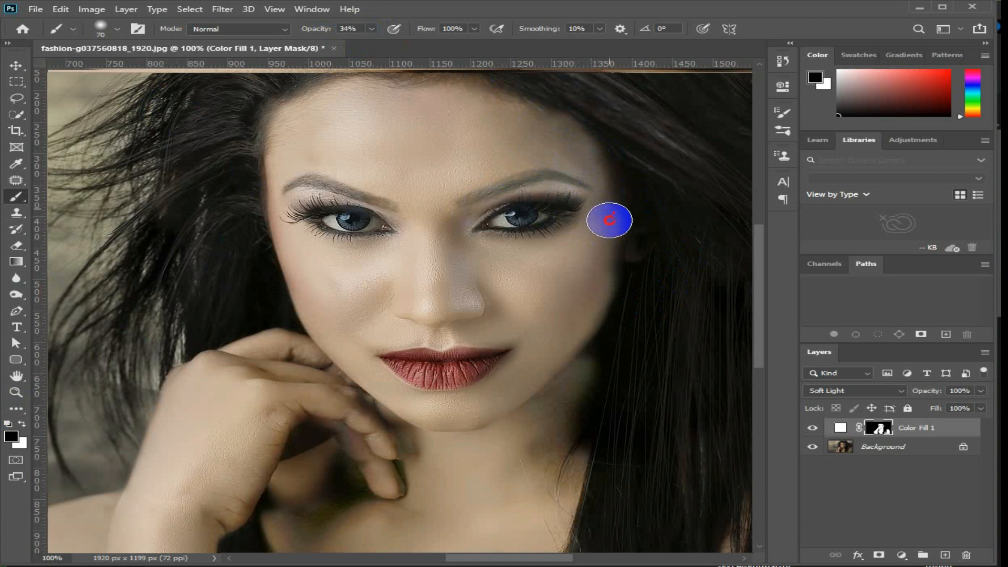
pyautogui.moveTo(582, 303); pyautogui.dragTo(541, 368)
pyautogui.moveTo(613, 271); pyautogui.dragTo(492, 426)
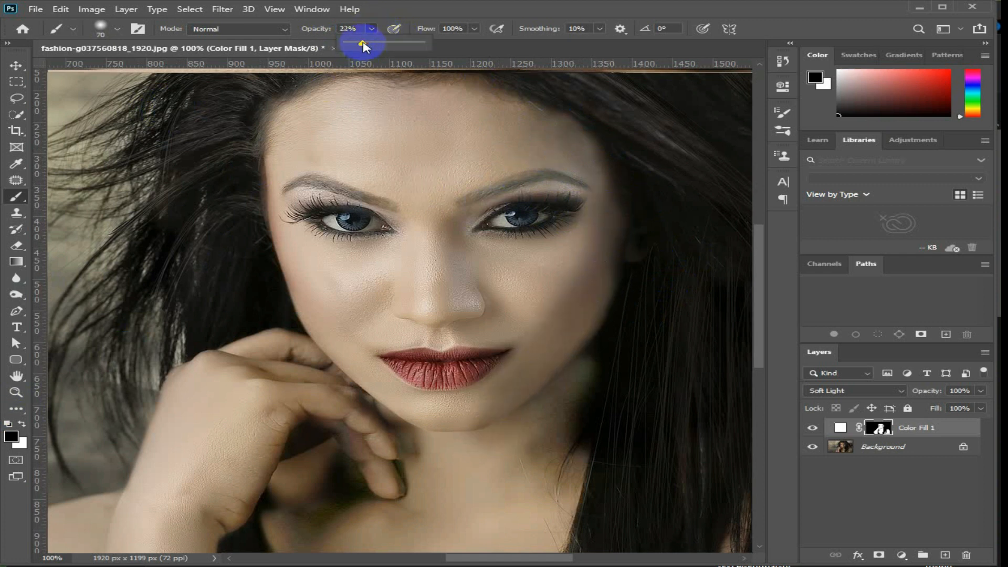
# Lower the brush opacity to 21% and soften the lightening on the neck below the jaw.
pyautogui.moveTo(592, 411)
pyautogui.mouseDown()
pyautogui.moveTo(569, 466)
pyautogui.moveTo(573, 514)
pyautogui.mouseUp()
pyautogui.moveTo(538, 437); pyautogui.dragTo(590, 366)
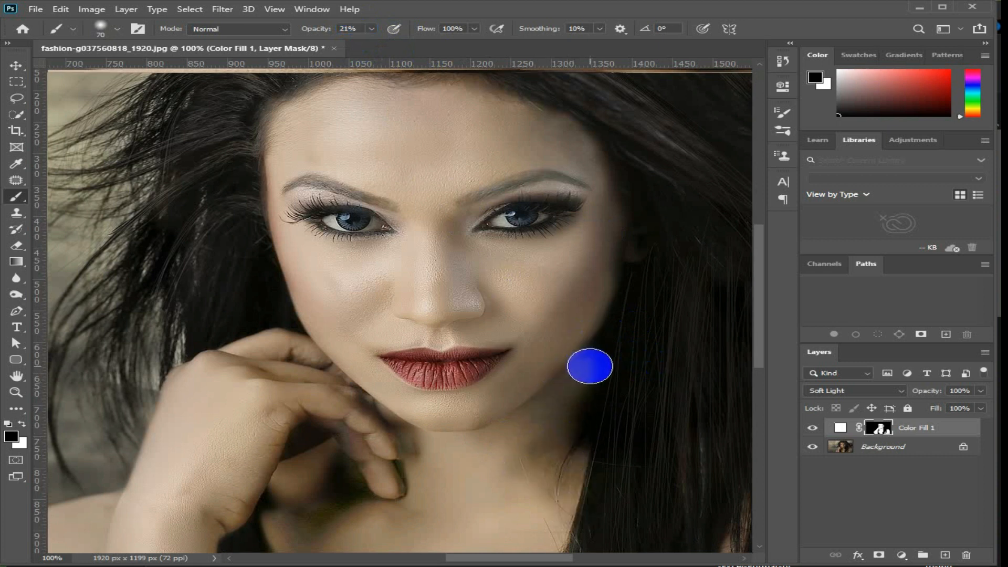
pyautogui.moveTo(659, 438)
pyautogui.mouseDown()
pyautogui.moveTo(600, 443)
pyautogui.moveTo(457, 497)
pyautogui.moveTo(459, 487)
pyautogui.mouseUp()
# Shade the outer edge of the bare shoulder and upper arm on the mask with the black brush at 21% opacity.
pyautogui.moveTo(507, 316)
pyautogui.mouseDown()
pyautogui.moveTo(283, 165)
pyautogui.moveTo(270, 135)
pyautogui.mouseUp()
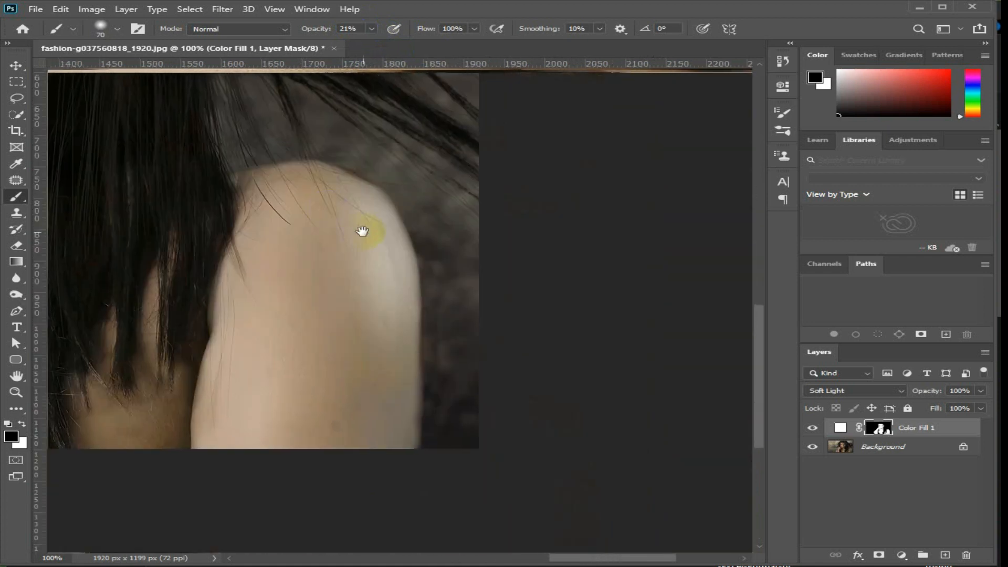
pyautogui.moveTo(418, 292); pyautogui.dragTo(414, 431)
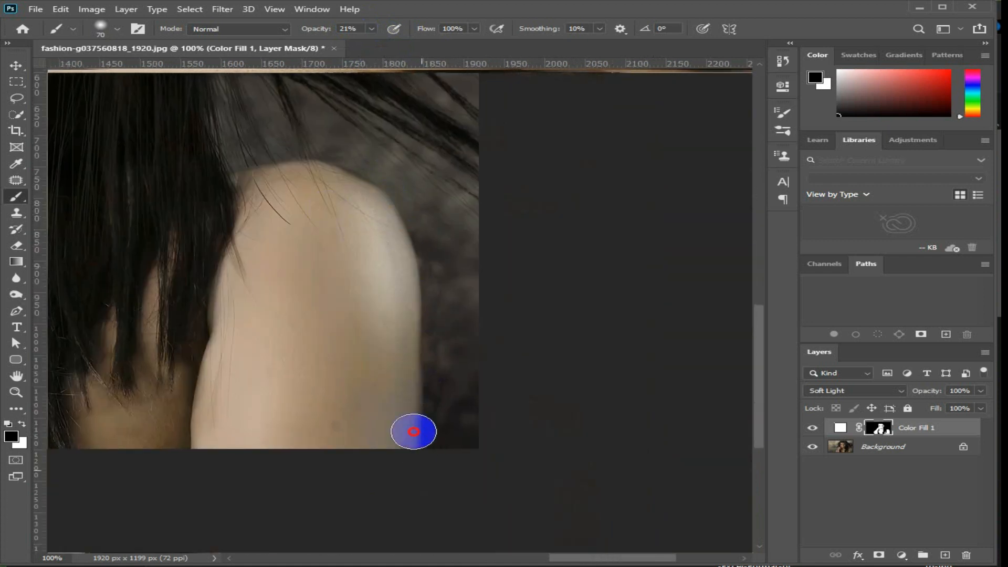
pyautogui.moveTo(347, 440)
pyautogui.mouseDown()
pyautogui.moveTo(454, 358)
pyautogui.moveTo(578, 318)
pyautogui.mouseUp()
pyautogui.moveTo(372, 153)
pyautogui.mouseDown()
pyautogui.moveTo(360, 228)
pyautogui.moveTo(331, 203)
pyautogui.moveTo(301, 257)
pyautogui.moveTo(390, 124)
pyautogui.moveTo(409, 184)
pyautogui.mouseUp()
# Soften the lightening on the chest along the neckline of the black top with the 21% opacity black brush.
pyautogui.moveTo(382, 275)
pyautogui.mouseDown()
pyautogui.moveTo(450, 285)
pyautogui.moveTo(708, 270)
pyautogui.mouseUp()
pyautogui.scroll(5, 614, 263)
pyautogui.moveTo(384, 192)
pyautogui.mouseDown()
pyautogui.moveTo(407, 217)
pyautogui.moveTo(383, 247)
pyautogui.moveTo(284, 278)
pyautogui.moveTo(306, 236)
pyautogui.moveTo(281, 311)
pyautogui.mouseUp()
pyautogui.moveTo(341, 430); pyautogui.dragTo(371, 447)
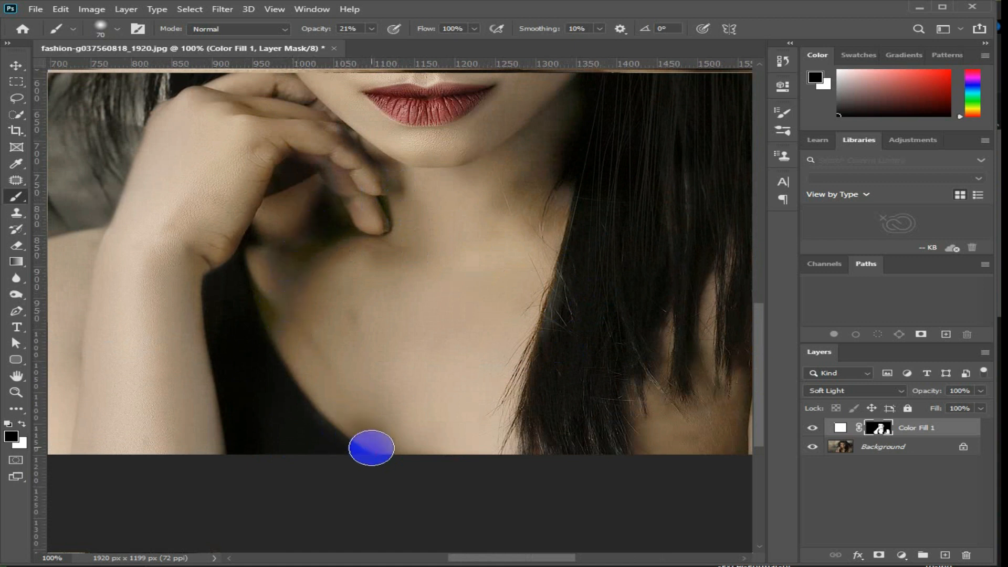
# Touch up the lightening on the mask around the shoulder and forearm with the black brush at 21% opacity.
pyautogui.moveTo(260, 345); pyautogui.dragTo(436, 389)
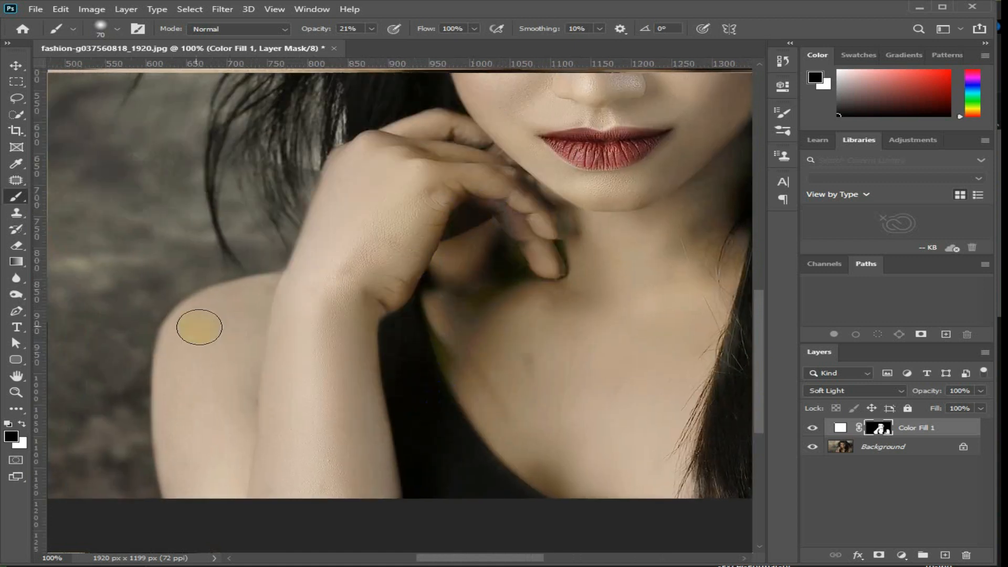
pyautogui.moveTo(384, 335)
pyautogui.mouseDown()
pyautogui.moveTo(396, 513)
pyautogui.moveTo(377, 388)
pyautogui.moveTo(386, 303)
pyautogui.moveTo(434, 238)
pyautogui.mouseUp()
pyautogui.scroll(-2, 493, 334)
pyautogui.scroll(-3, 619, 269)
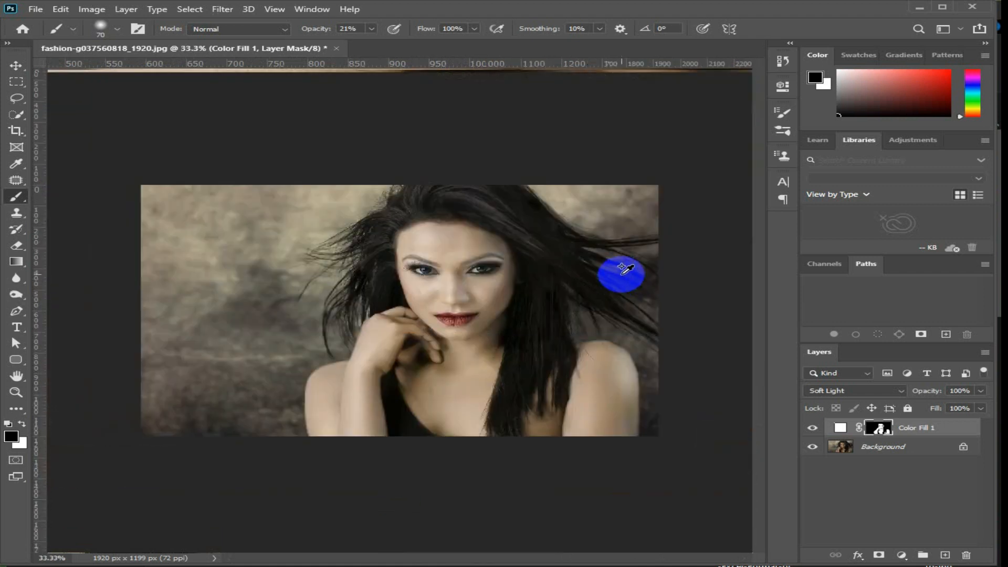
pyautogui.scroll(4, 551, 292)
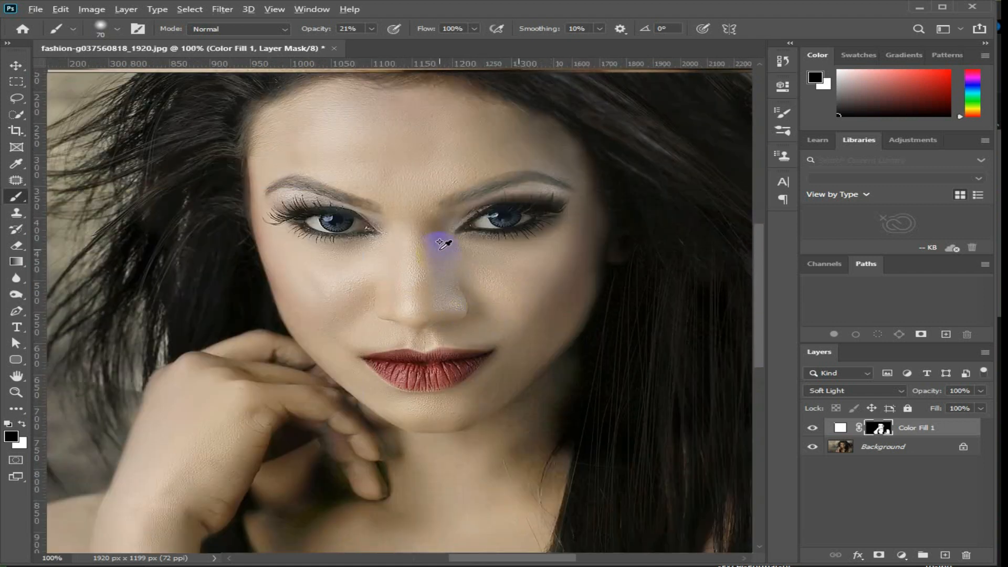
# Set the black brush to 10 px and 72% opacity and mask the lightening off the eyebrow on the long-hair side.
pyautogui.scroll(3, 443, 242)
pyautogui.click(371, 29)
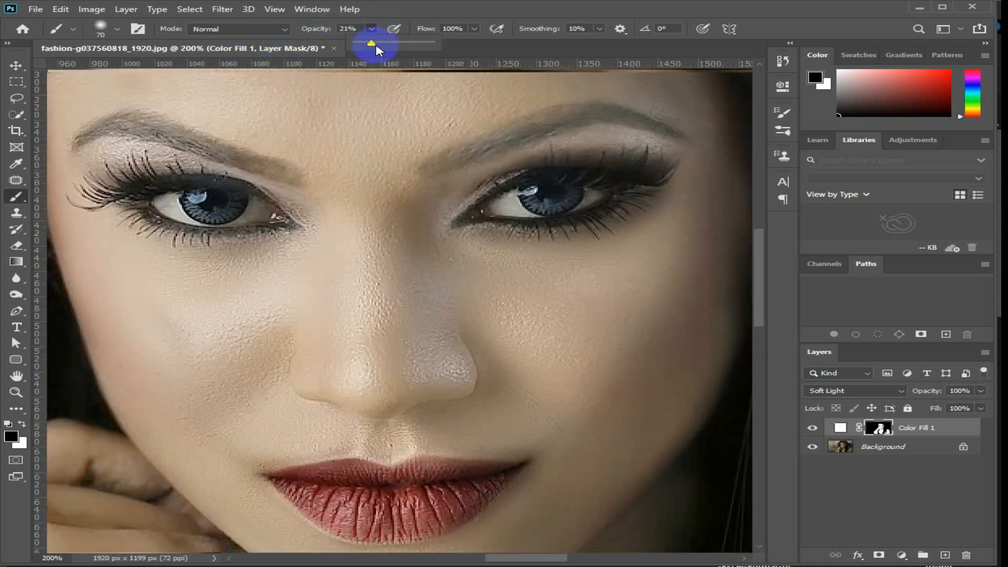
pyautogui.moveTo(499, 51); pyautogui.dragTo(592, 126)
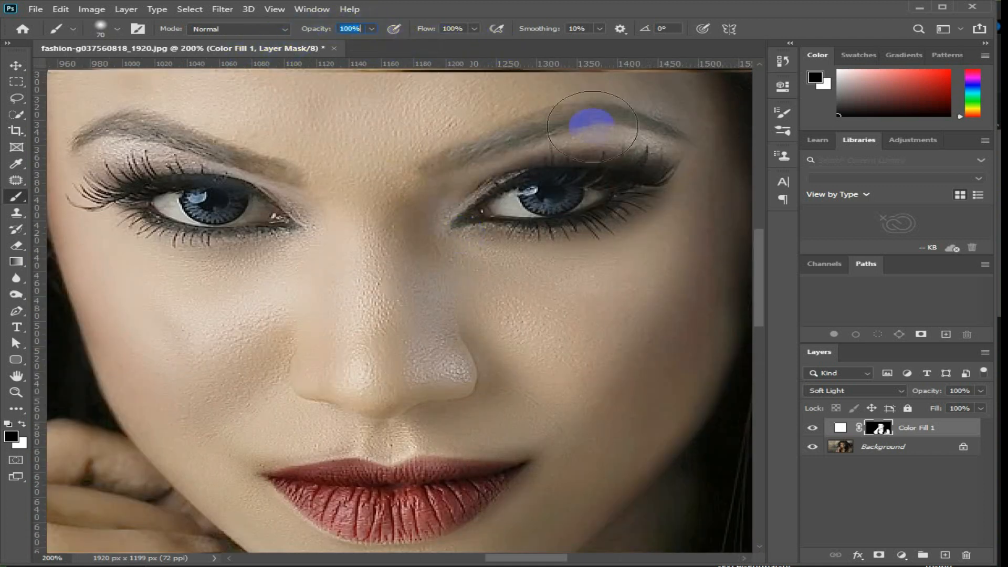
pyautogui.click(118, 30)
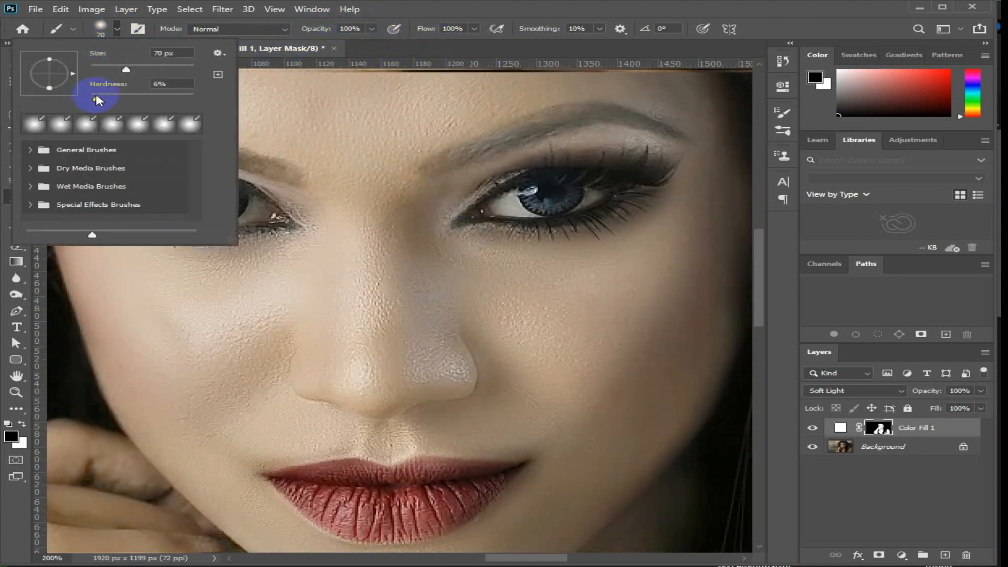
pyautogui.click(371, 30)
pyautogui.click(611, 148)
pyautogui.moveTo(619, 143); pyautogui.dragTo(612, 136)
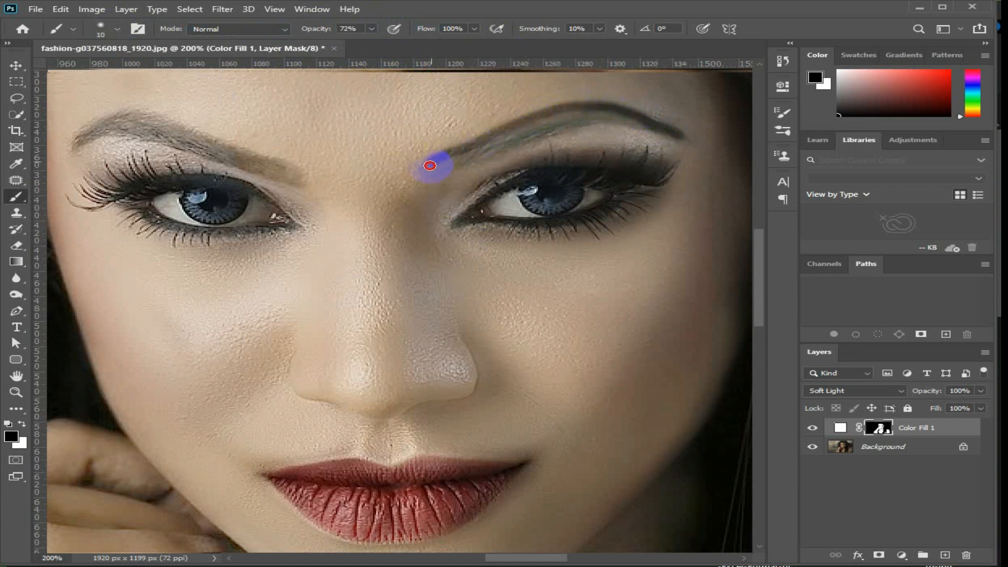
pyautogui.moveTo(447, 169)
pyautogui.mouseDown()
pyautogui.moveTo(583, 123)
pyautogui.moveTo(667, 134)
pyautogui.moveTo(592, 120)
pyautogui.moveTo(600, 115)
pyautogui.moveTo(549, 119)
pyautogui.moveTo(443, 163)
pyautogui.mouseUp()
pyautogui.press('[')
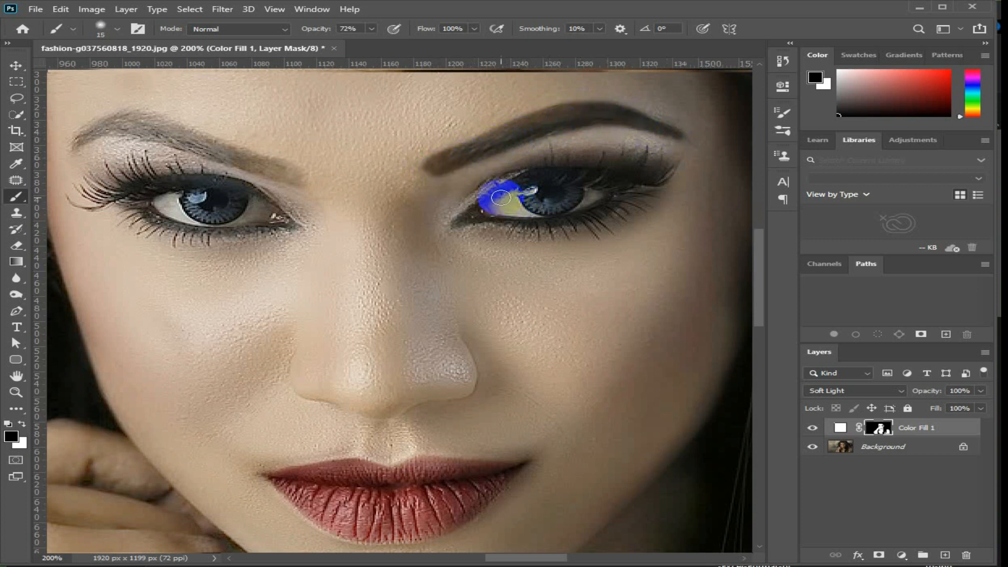
# Mask the lightening off the eyes and the other eyebrow with a 15 px black brush at 72% opacity.
pyautogui.moveTo(547, 191)
pyautogui.mouseDown()
pyautogui.moveTo(572, 203)
pyautogui.moveTo(577, 191)
pyautogui.moveTo(621, 200)
pyautogui.moveTo(531, 223)
pyautogui.moveTo(467, 216)
pyautogui.moveTo(532, 179)
pyautogui.moveTo(645, 179)
pyautogui.moveTo(617, 196)
pyautogui.mouseUp()
pyautogui.moveTo(262, 226); pyautogui.dragTo(366, 253)
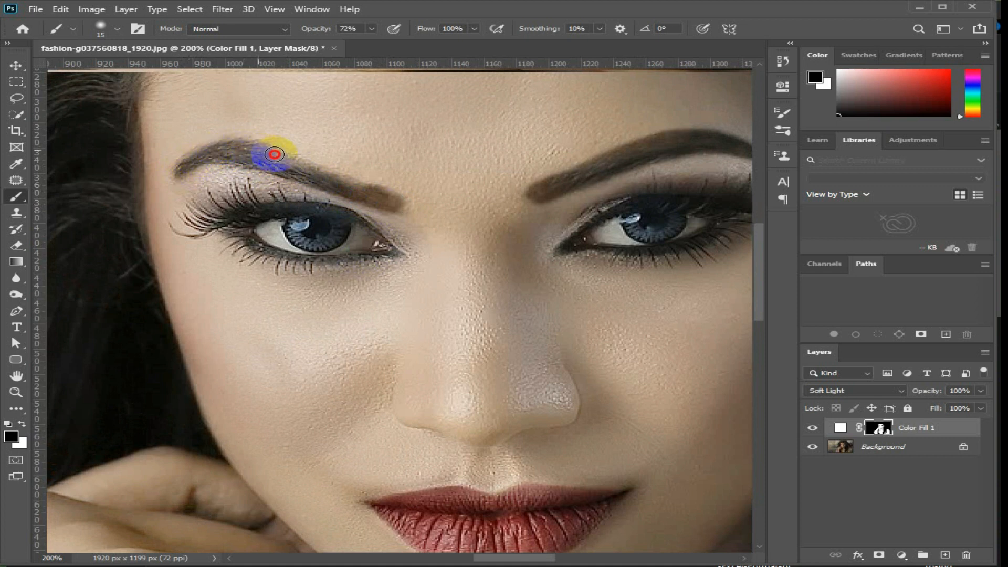
pyautogui.moveTo(329, 177)
pyautogui.mouseDown()
pyautogui.moveTo(387, 201)
pyautogui.moveTo(351, 188)
pyautogui.moveTo(324, 240)
pyautogui.moveTo(344, 234)
pyautogui.moveTo(272, 244)
pyautogui.moveTo(275, 223)
pyautogui.moveTo(365, 237)
pyautogui.moveTo(370, 256)
pyautogui.moveTo(386, 252)
pyautogui.moveTo(296, 262)
pyautogui.moveTo(268, 255)
pyautogui.moveTo(241, 228)
pyautogui.moveTo(251, 250)
pyautogui.moveTo(251, 222)
pyautogui.moveTo(205, 230)
pyautogui.moveTo(195, 215)
pyautogui.moveTo(328, 208)
pyautogui.moveTo(395, 248)
pyautogui.moveTo(326, 227)
pyautogui.mouseUp()
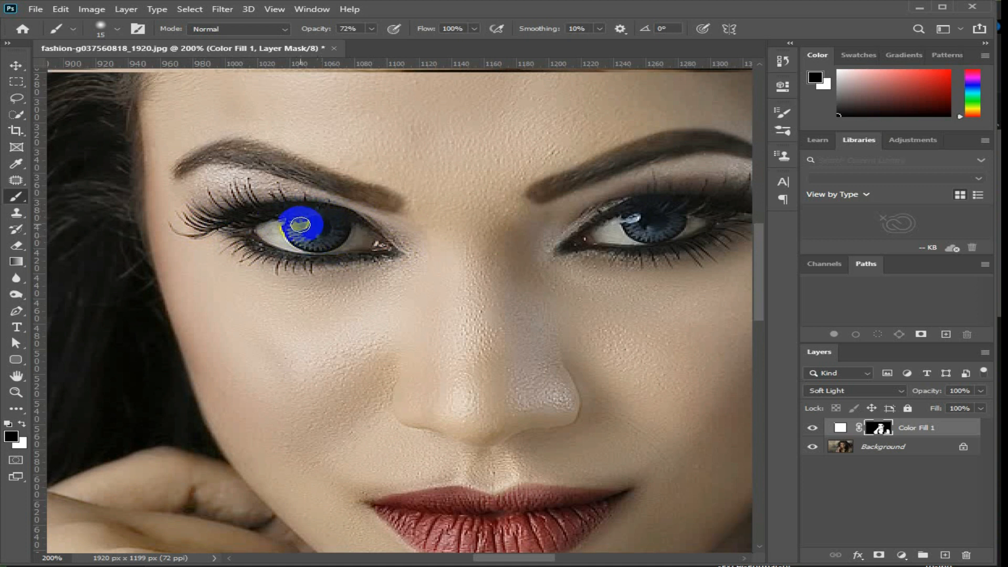
# Paint over the lips on the mask with the 15 px black brush at 72% opacity to restore their darker colour.
pyautogui.scroll(-2, 339, 262)
pyautogui.scroll(2, 437, 421)
pyautogui.click(318, 231)
pyautogui.moveTo(318, 230)
pyautogui.mouseDown()
pyautogui.moveTo(375, 191)
pyautogui.moveTo(271, 188)
pyautogui.moveTo(405, 181)
pyautogui.moveTo(284, 196)
pyautogui.moveTo(336, 218)
pyautogui.moveTo(261, 213)
pyautogui.mouseUp()
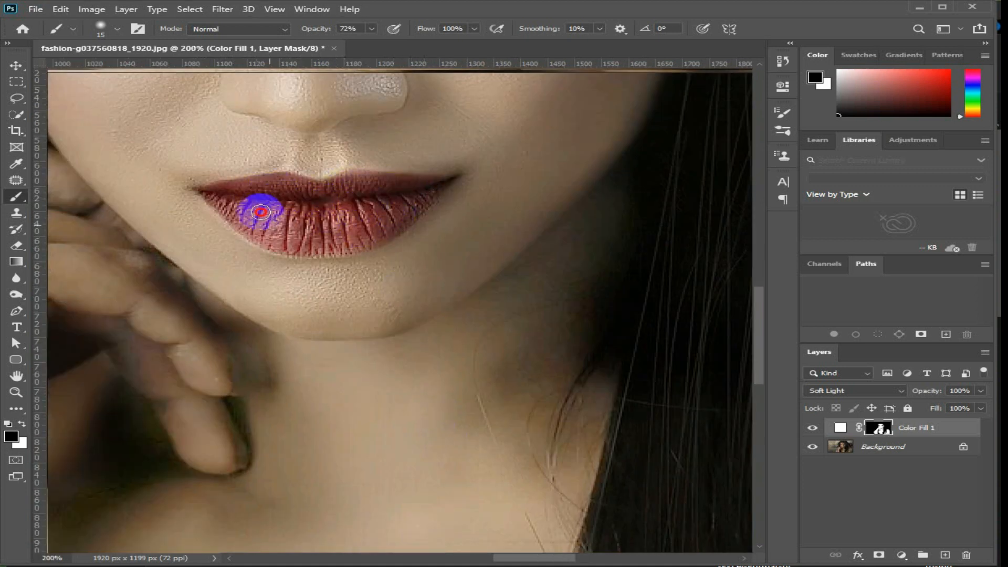
pyautogui.scroll(-3, 260, 212)
# Set the black brush to 50 px and 35% opacity and remove the lightening from the hairline above the forehead.
pyautogui.scroll(2, 482, 171)
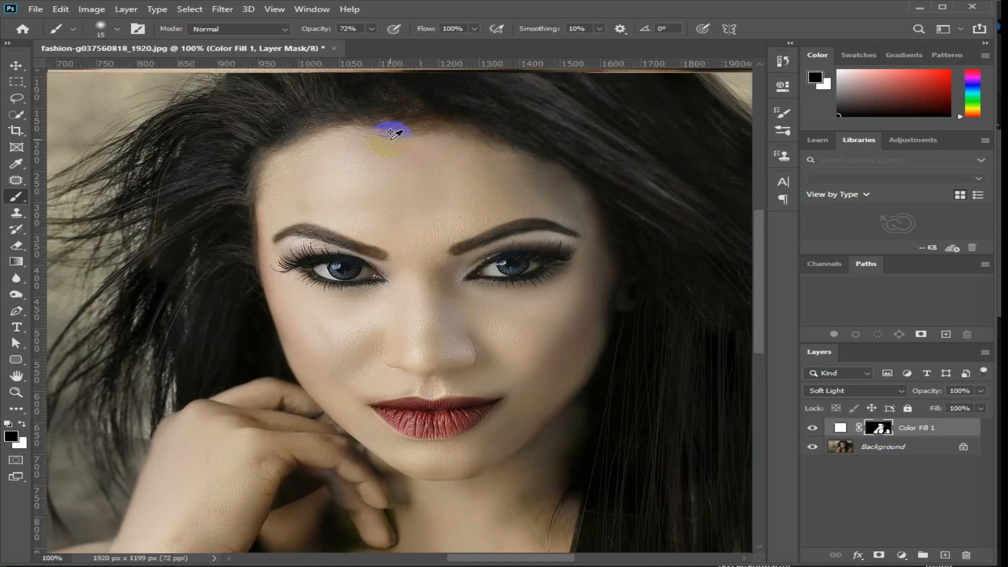
pyautogui.scroll(1, 391, 133)
pyautogui.moveTo(280, 128); pyautogui.dragTo(340, 220)
pyautogui.click(371, 29)
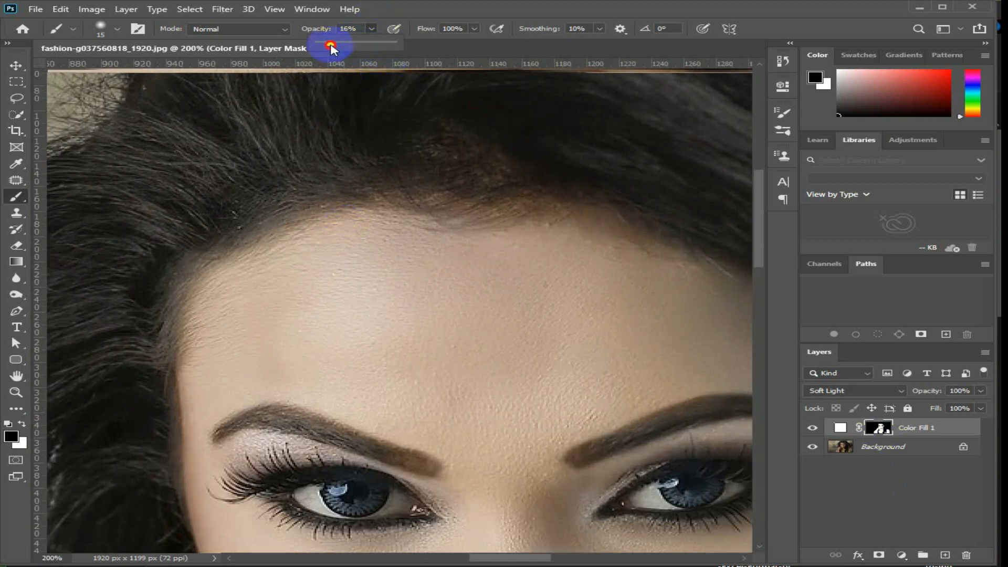
pyautogui.click(371, 29)
pyautogui.moveTo(363, 151)
pyautogui.mouseDown()
pyautogui.moveTo(195, 243)
pyautogui.moveTo(157, 345)
pyautogui.moveTo(166, 294)
pyautogui.moveTo(143, 464)
pyautogui.moveTo(146, 257)
pyautogui.moveTo(449, 172)
pyautogui.moveTo(393, 181)
pyautogui.moveTo(433, 172)
pyautogui.mouseUp()
pyautogui.press('space')
pyautogui.moveTo(559, 182); pyautogui.dragTo(306, 185)
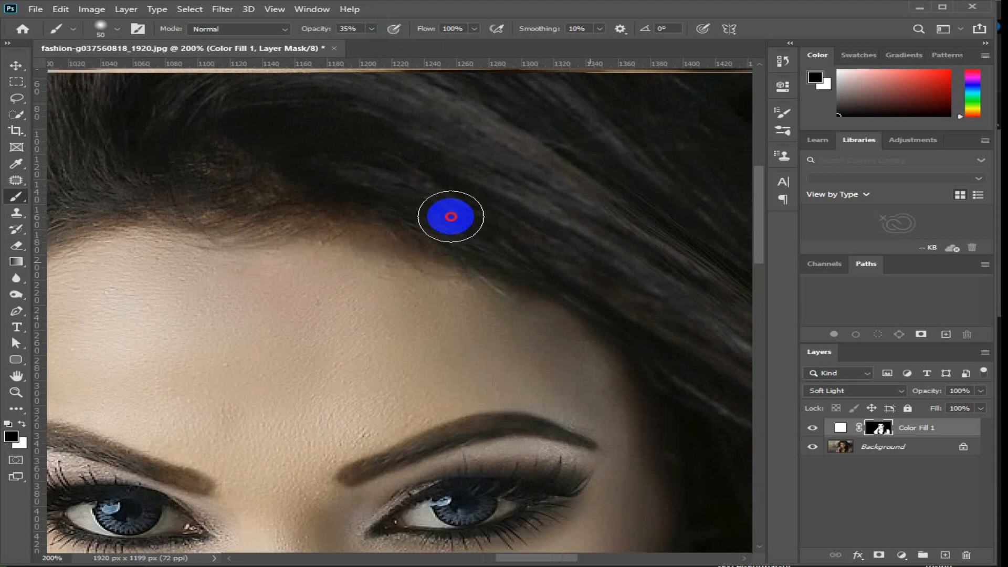
# Clean the lightening off the long hair beside the temple and eye with the 50 px brush at 35% opacity.
pyautogui.moveTo(594, 331); pyautogui.dragTo(349, 126)
pyautogui.moveTo(497, 454); pyautogui.dragTo(479, 428)
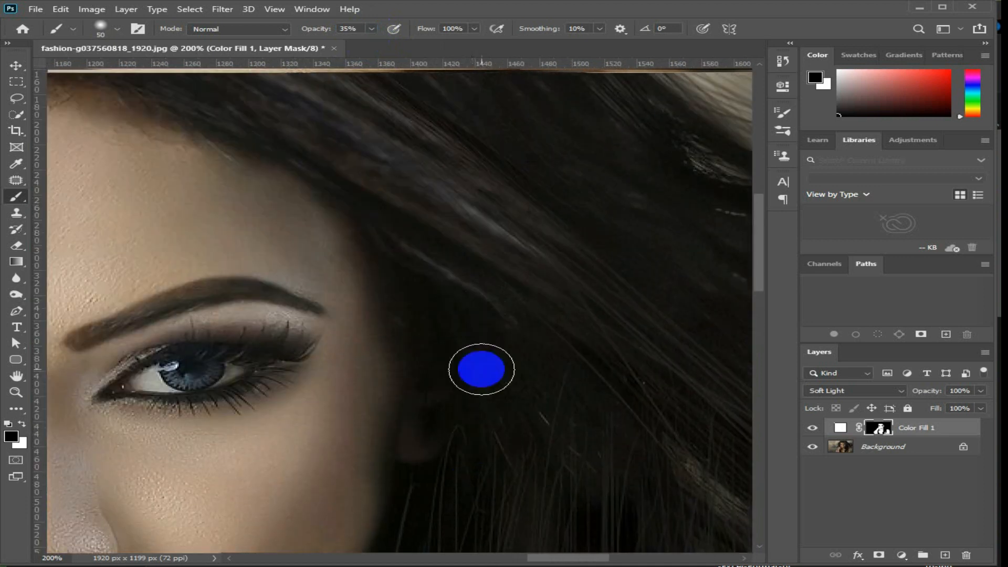
pyautogui.moveTo(479, 367); pyautogui.dragTo(458, 289)
pyautogui.scroll(-2, 481, 387)
pyautogui.scroll(2, 181, 347)
# Clean the lightening off the dark hair between the cheek and the raised hand with the 50 px brush at 35% opacity.
pyautogui.moveTo(232, 151); pyautogui.dragTo(272, 393)
pyautogui.moveTo(306, 196)
pyautogui.mouseDown()
pyautogui.moveTo(260, 358)
pyautogui.moveTo(260, 314)
pyautogui.moveTo(254, 466)
pyautogui.moveTo(259, 481)
pyautogui.moveTo(259, 364)
pyautogui.moveTo(282, 552)
pyautogui.moveTo(299, 331)
pyautogui.moveTo(288, 252)
pyautogui.mouseUp()
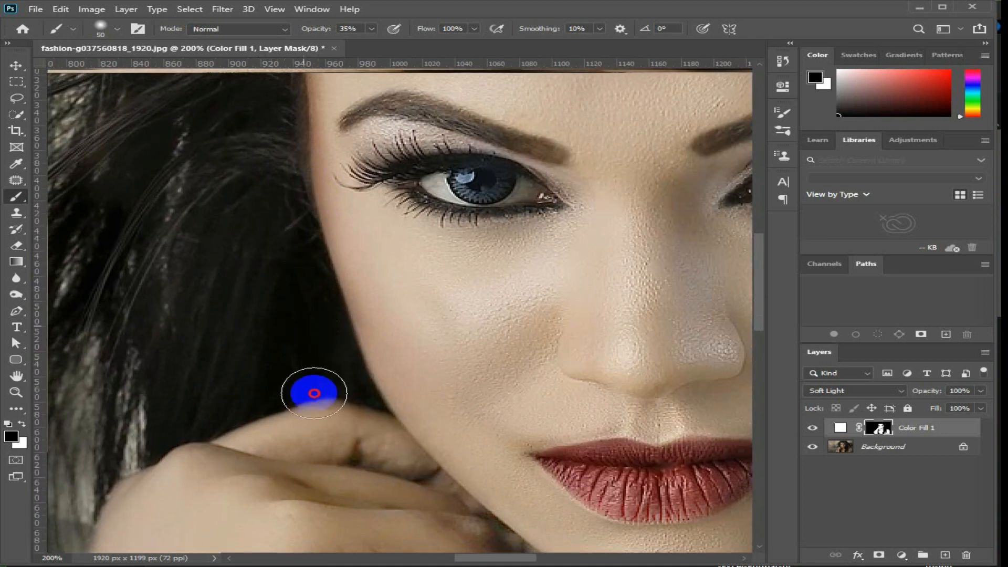
pyautogui.moveTo(315, 389); pyautogui.dragTo(326, 322)
pyautogui.moveTo(375, 377); pyautogui.dragTo(402, 373)
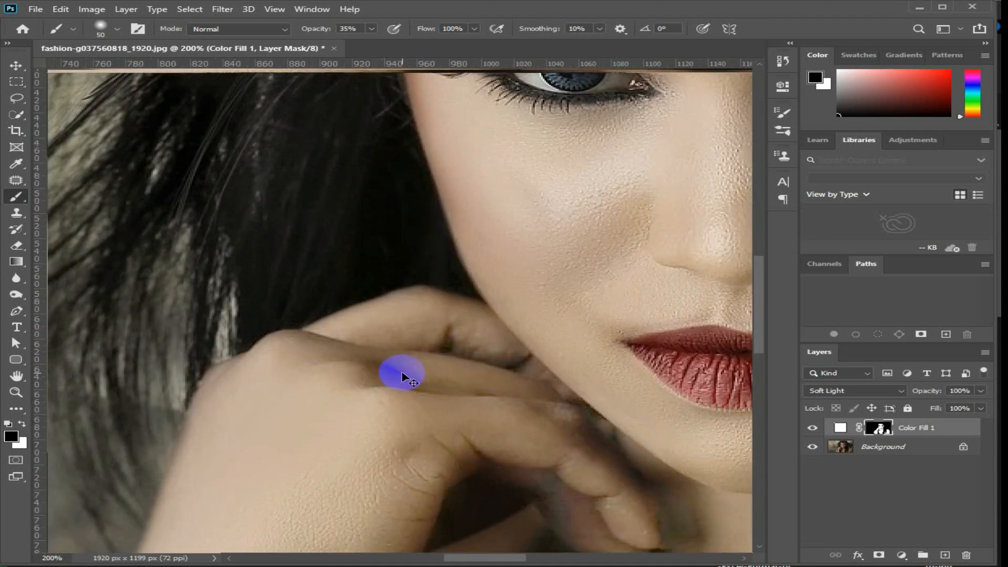
pyautogui.scroll(-5, 444, 351)
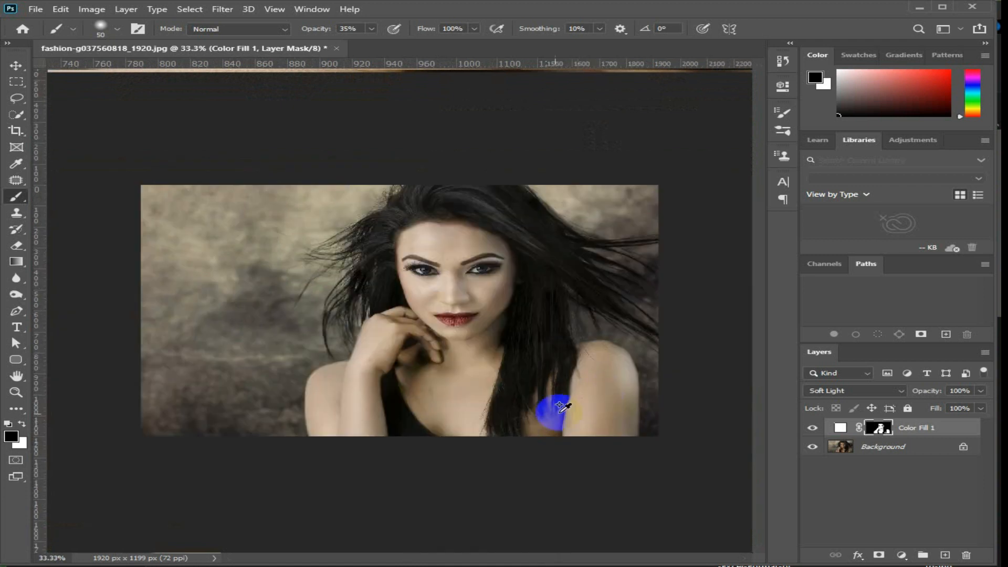
# Add a Selective Color adjustment layer and set the Whites to Cyan -77% and Magenta -38%.
pyautogui.scroll(1, 562, 407)
pyautogui.click(902, 555)
pyautogui.click(916, 545)
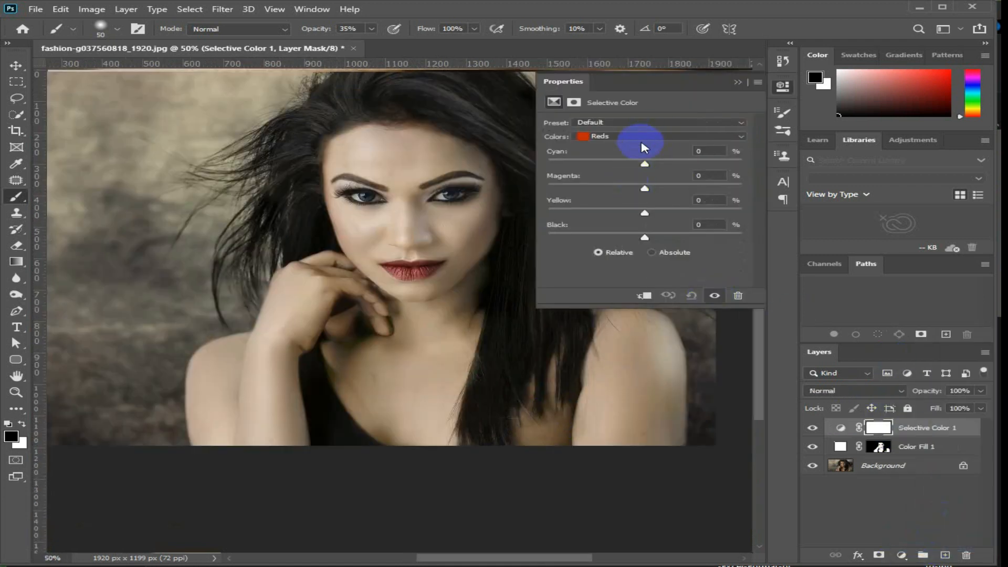
pyautogui.click(642, 138)
pyautogui.click(626, 198)
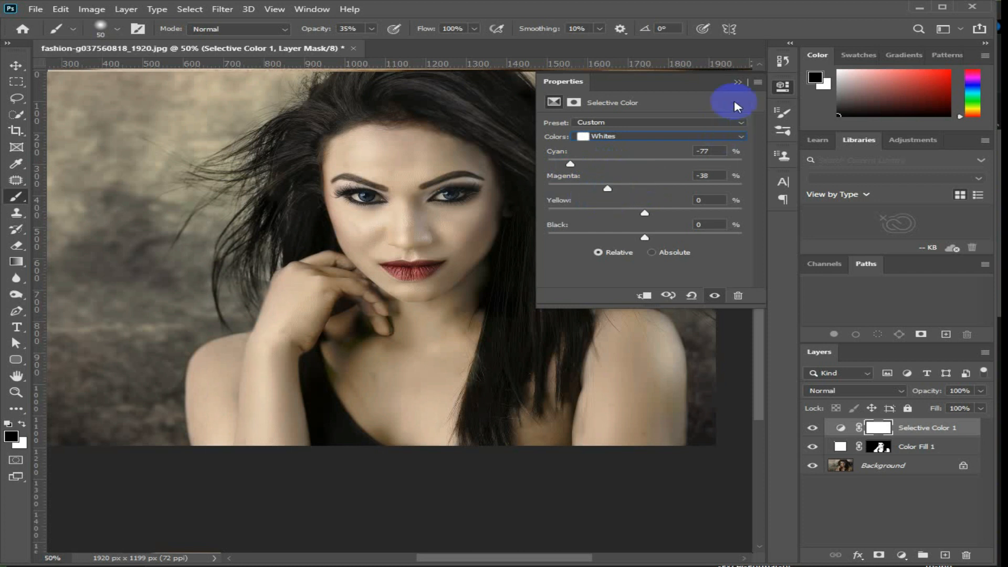
pyautogui.click(737, 81)
# Duplicate the Background layer and merge the copy with the Color Fill 1 and Selective Color 1 layers.
pyautogui.moveTo(917, 466); pyautogui.dragTo(944, 555)
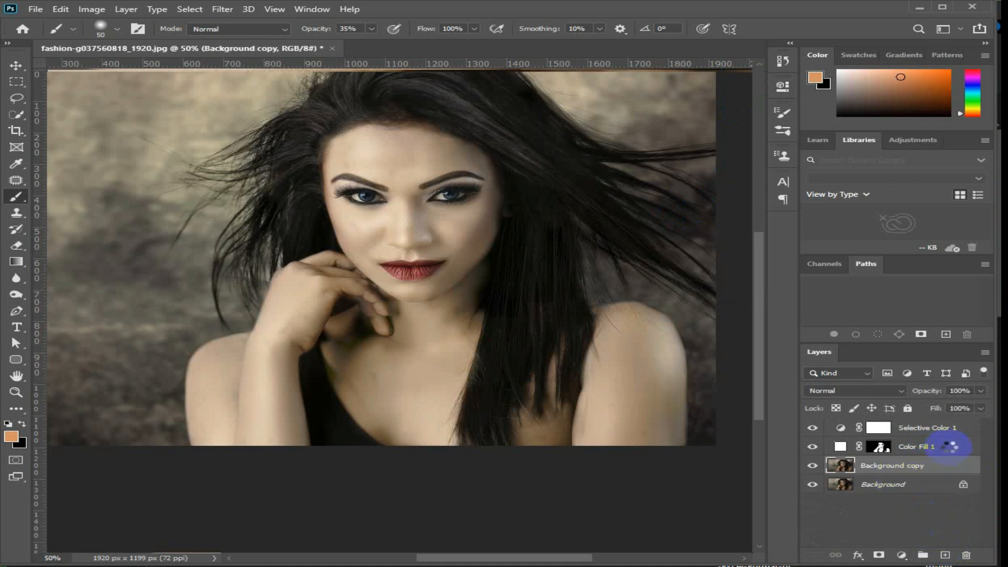
pyautogui.click(960, 435)
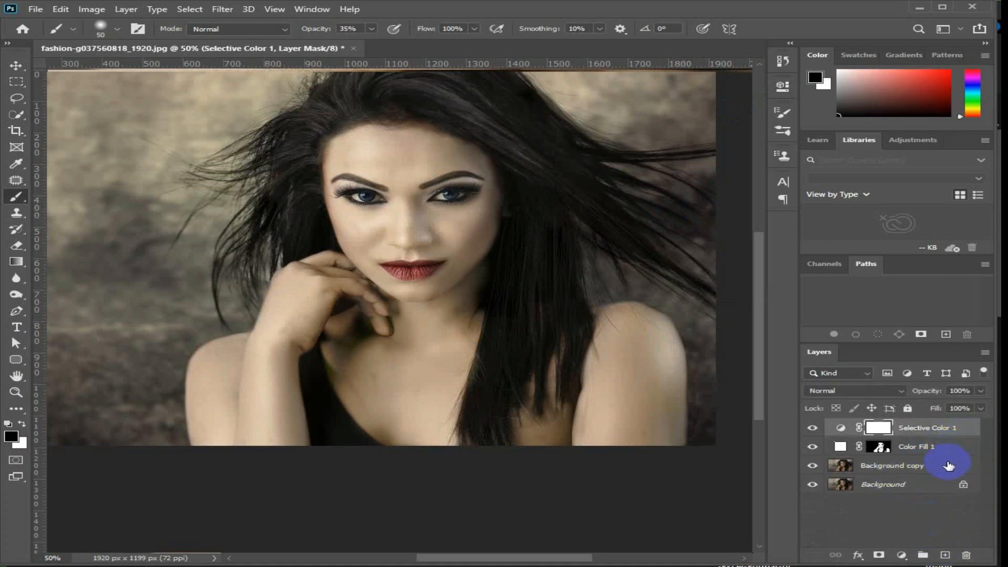
pyautogui.keyDown('shift'); pyautogui.click(948, 465); pyautogui.keyUp('shift')
pyautogui.rightClick(966, 434)
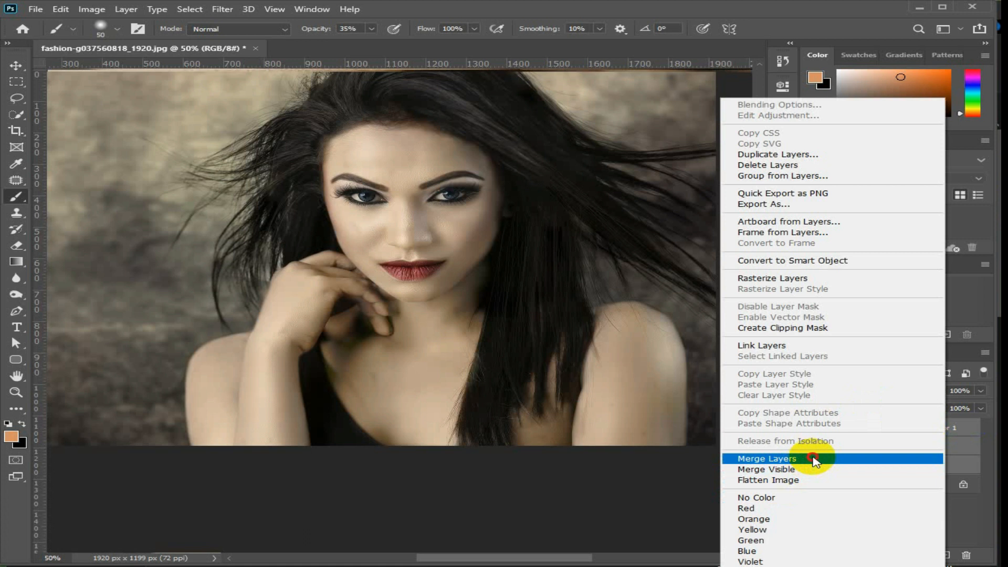
pyautogui.click(813, 460)
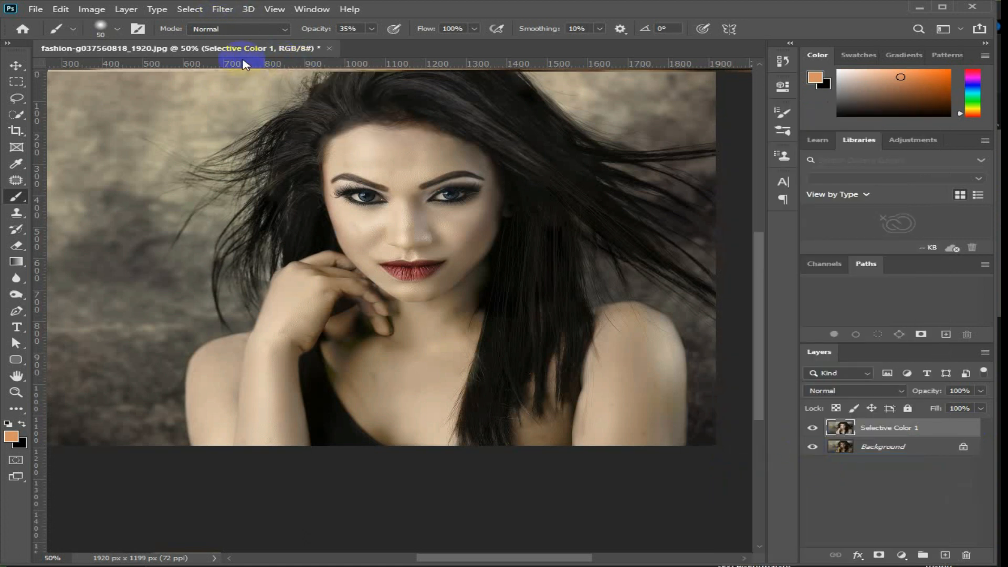
# In the Camera Raw filter on the merged layer, set Temperature +13, Tint +17, Contrast +4, Texture +22 and Clarity +11.
pyautogui.click(222, 9)
pyautogui.click(317, 85)
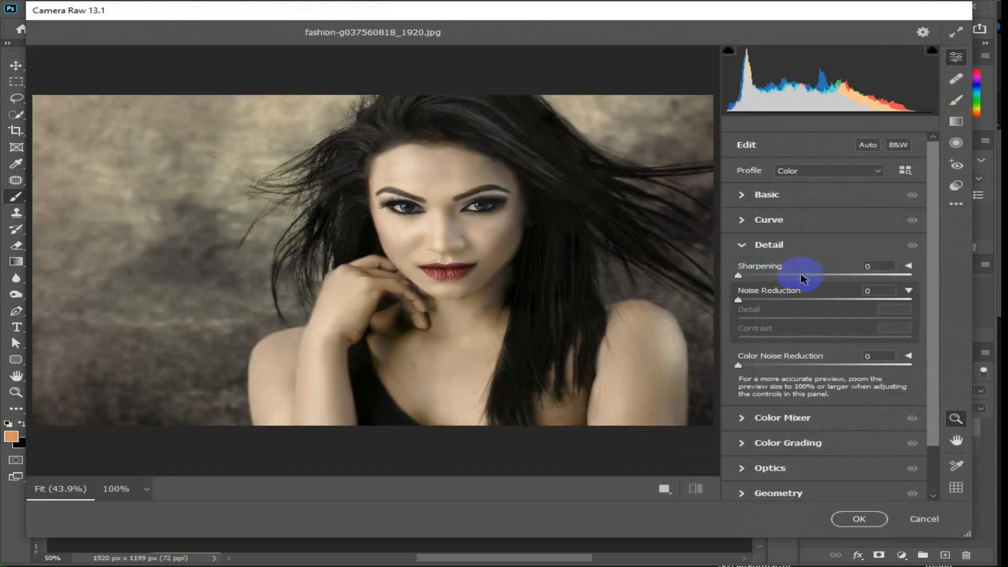
pyautogui.keyDown('alt'); pyautogui.scroll(2, 455, 251); pyautogui.keyUp('alt')
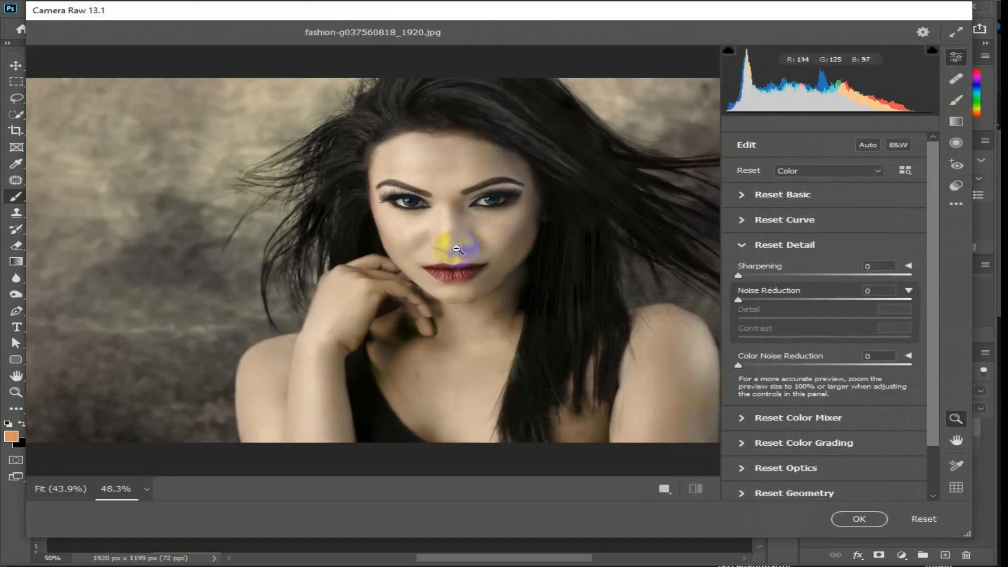
pyautogui.click(484, 279)
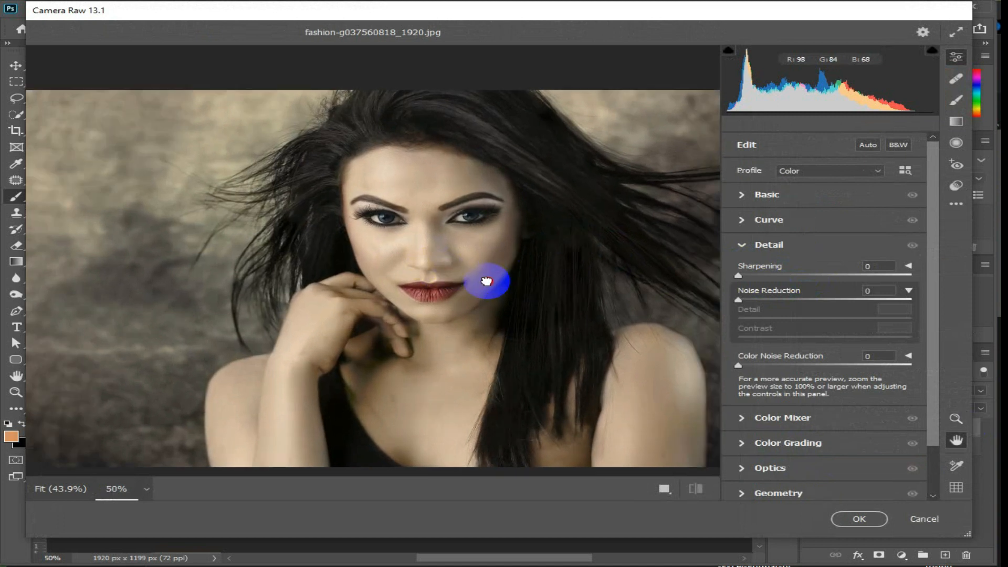
pyautogui.keyDown('alt'); pyautogui.scroll(2, 360, 282); pyautogui.keyUp('alt')
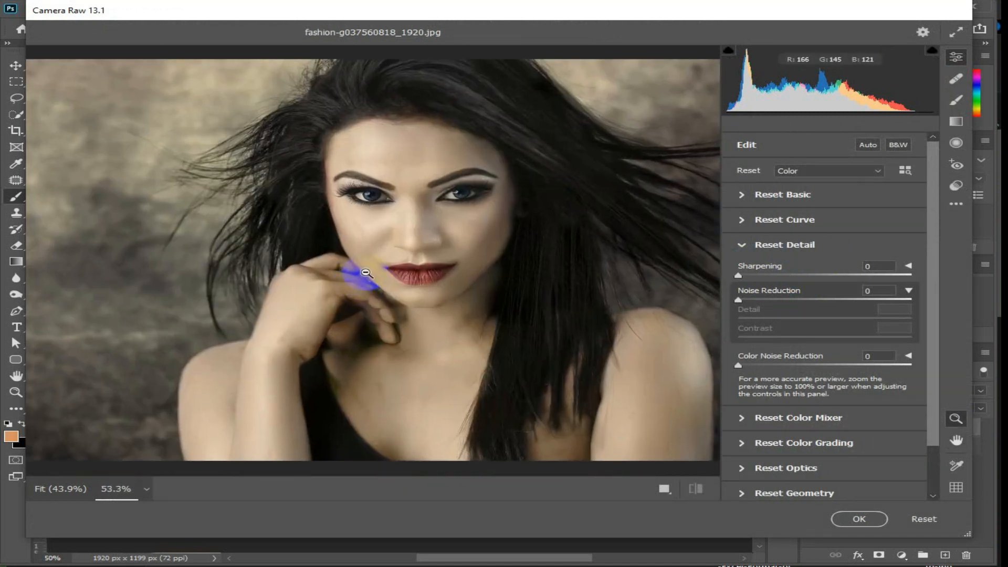
pyautogui.click(739, 197)
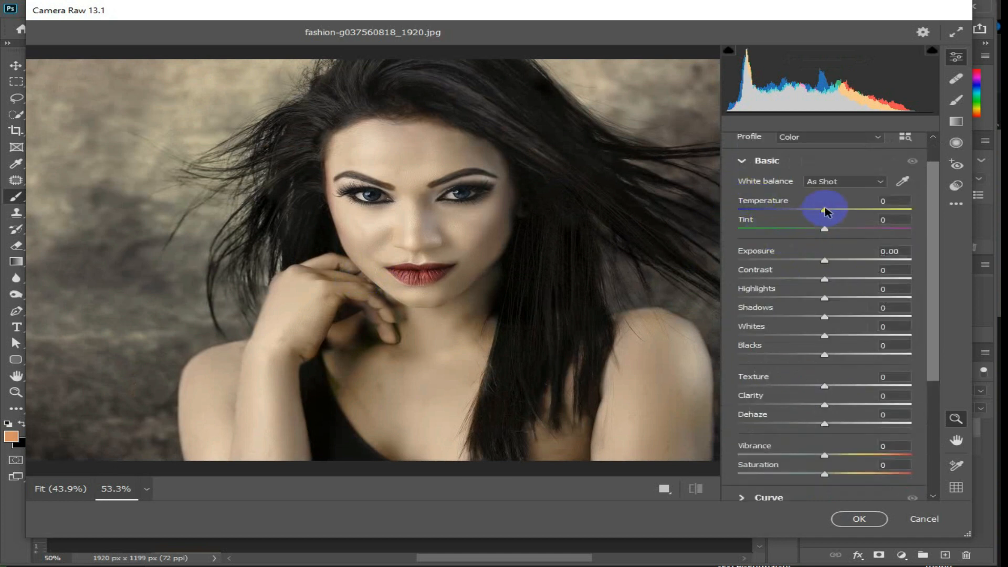
pyautogui.moveTo(829, 205); pyautogui.dragTo(839, 206)
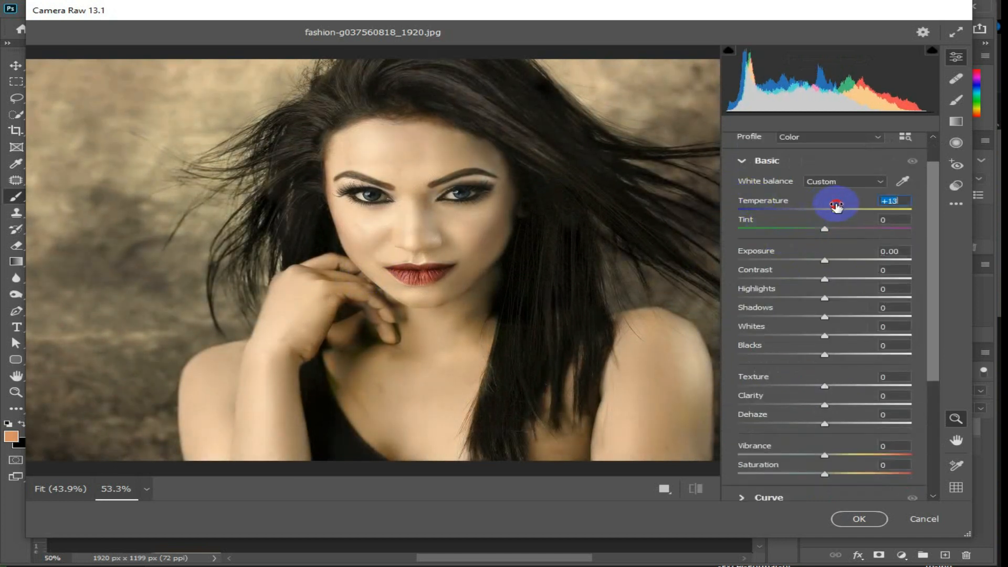
pyautogui.moveTo(826, 225); pyautogui.dragTo(838, 226)
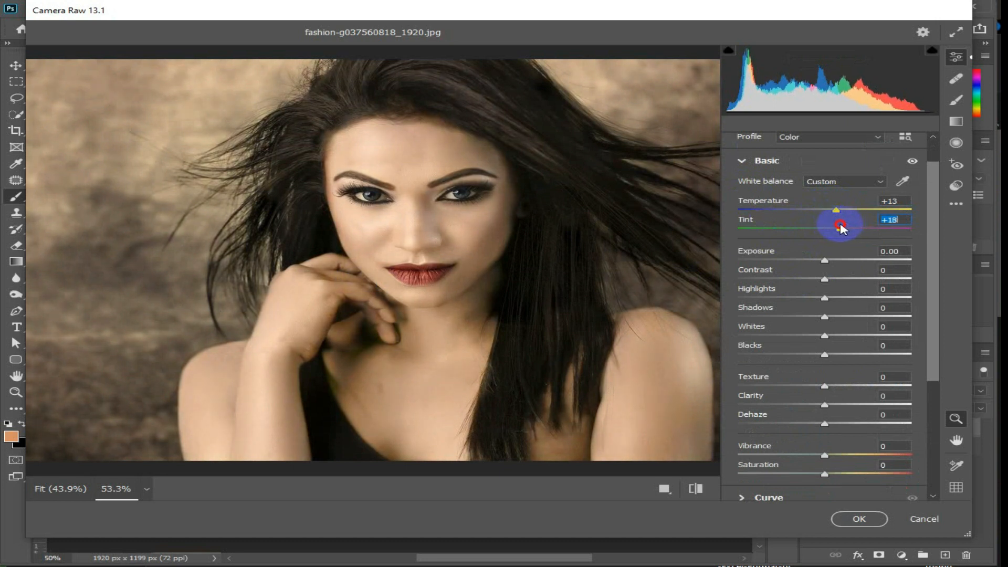
pyautogui.moveTo(822, 257); pyautogui.dragTo(820, 259)
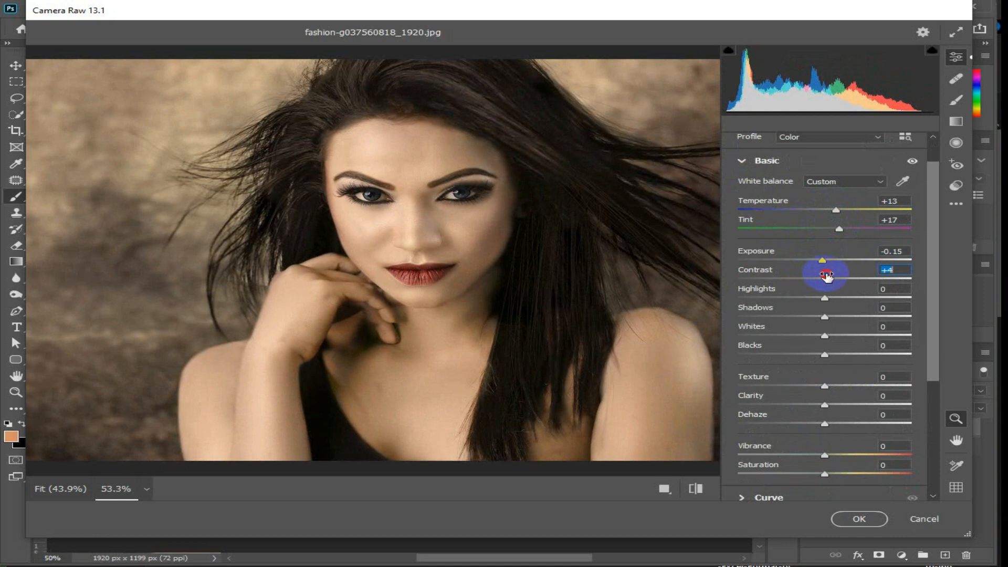
pyautogui.doubleClick(824, 257)
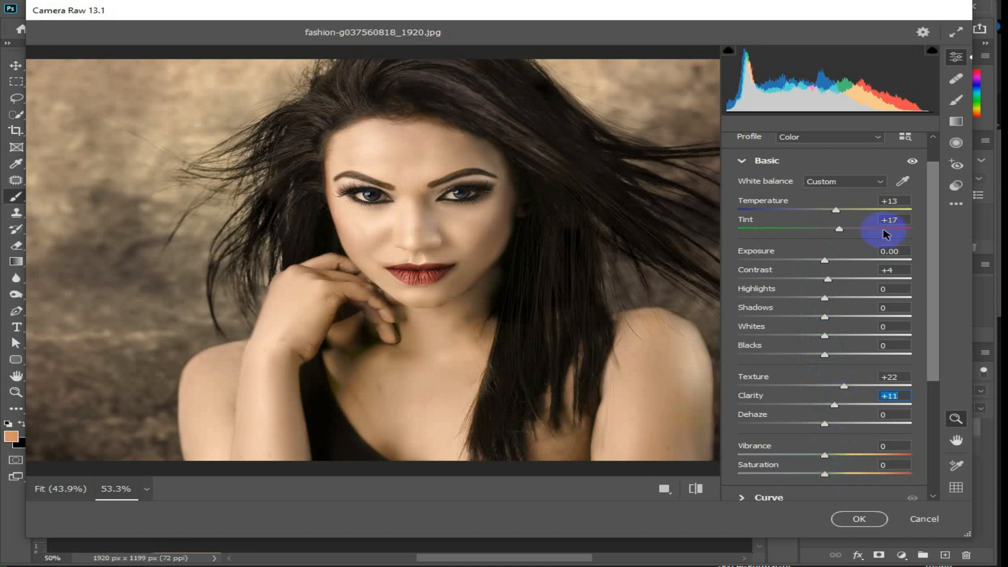
# Set Sharpening to 10 and Noise Reduction to 7 in the Camera Raw details and apply the filter.
pyautogui.click(740, 162)
pyautogui.click(747, 244)
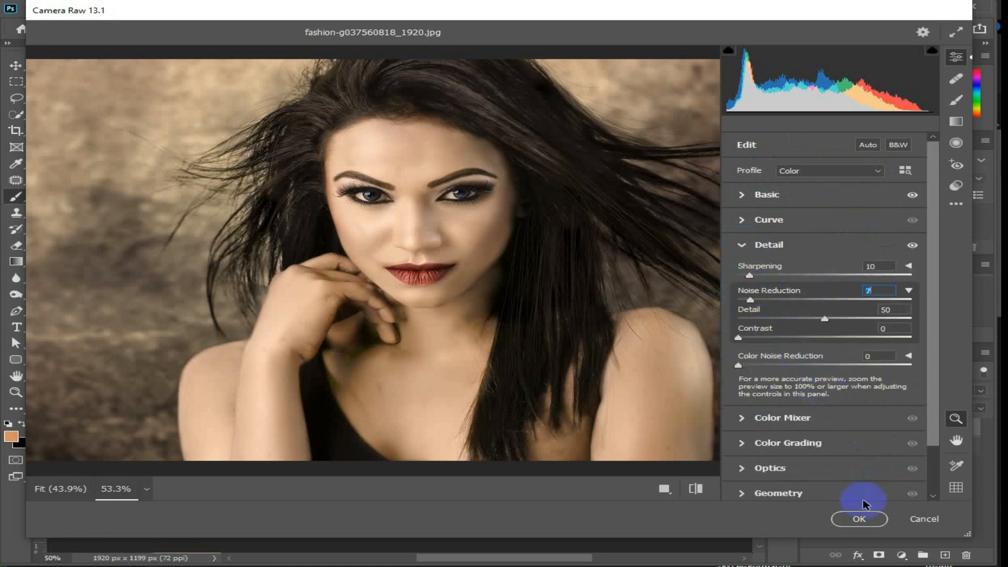
pyautogui.click(860, 520)
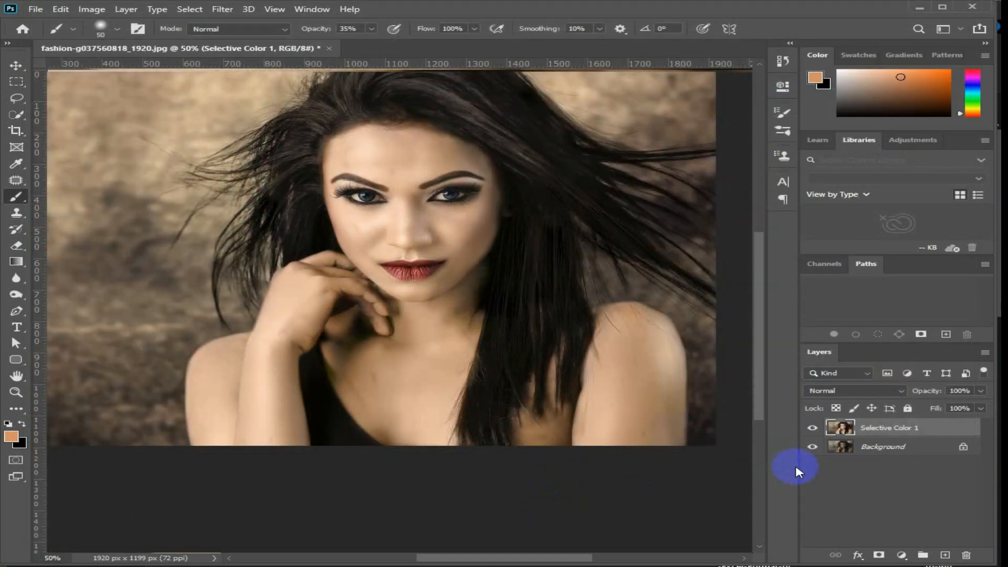
# Add a hot pink Solid Color fill layer above Selective Color 1 and set its blend mode to Multiply.
pyautogui.scroll(2, 632, 428)
pyautogui.scroll(-2, 632, 429)
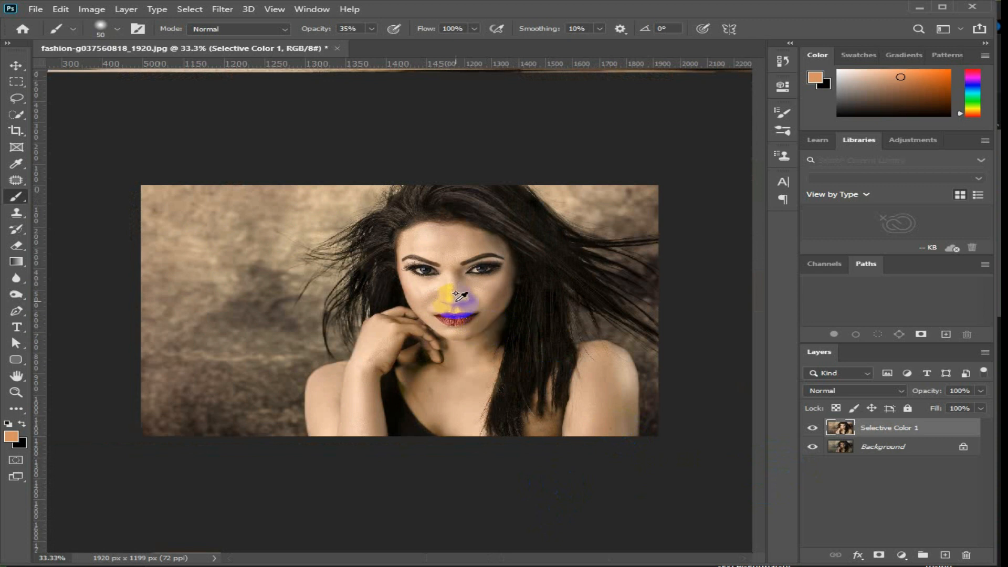
pyautogui.scroll(2, 498, 300)
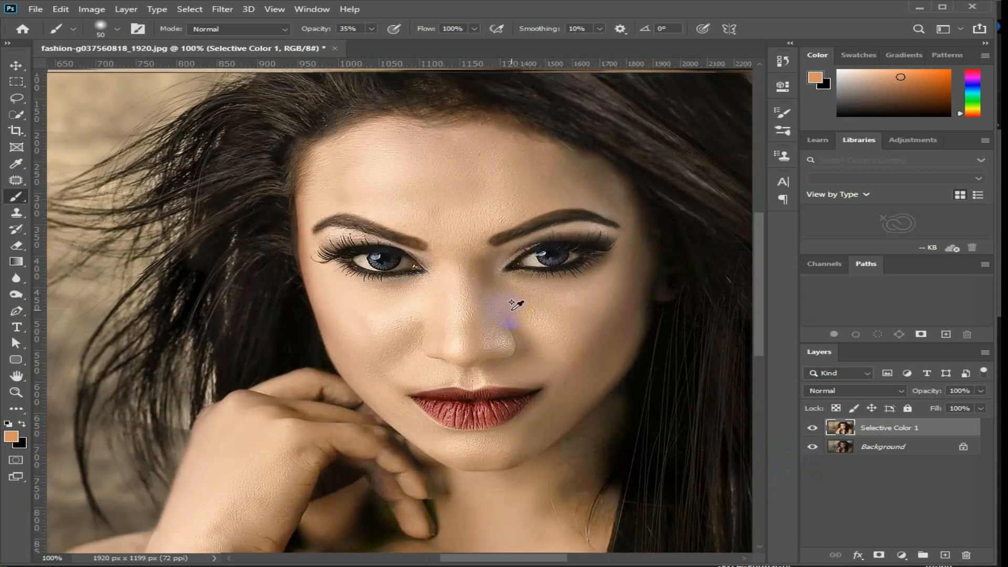
pyautogui.click(901, 554)
pyautogui.click(925, 334)
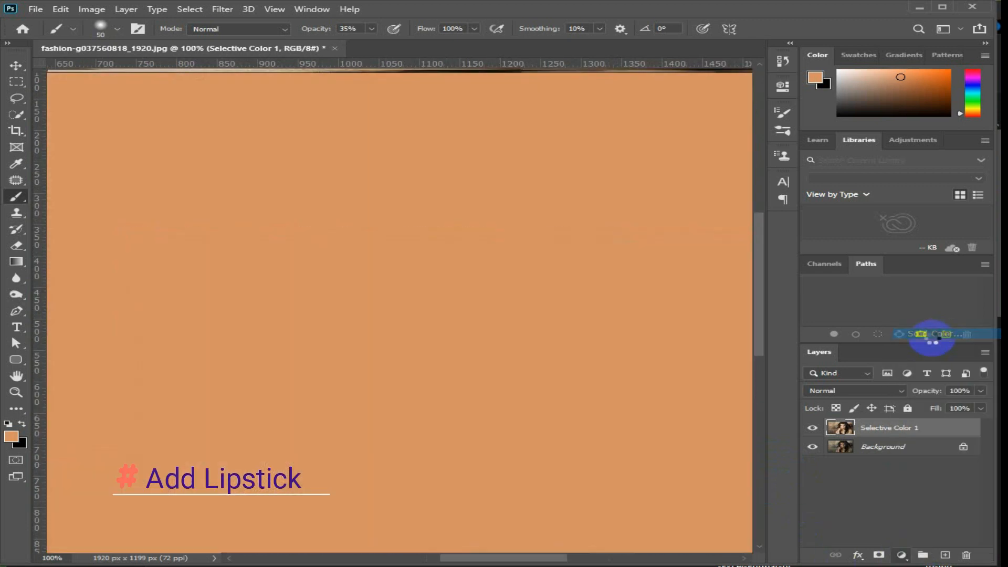
pyautogui.click(582, 425)
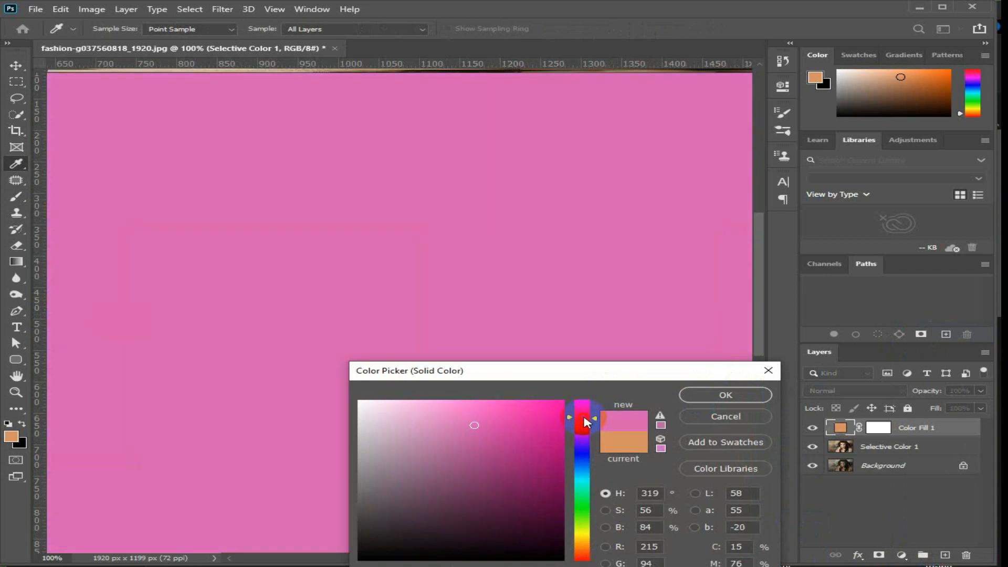
pyautogui.moveTo(544, 423); pyautogui.dragTo(609, 374)
pyautogui.click(725, 395)
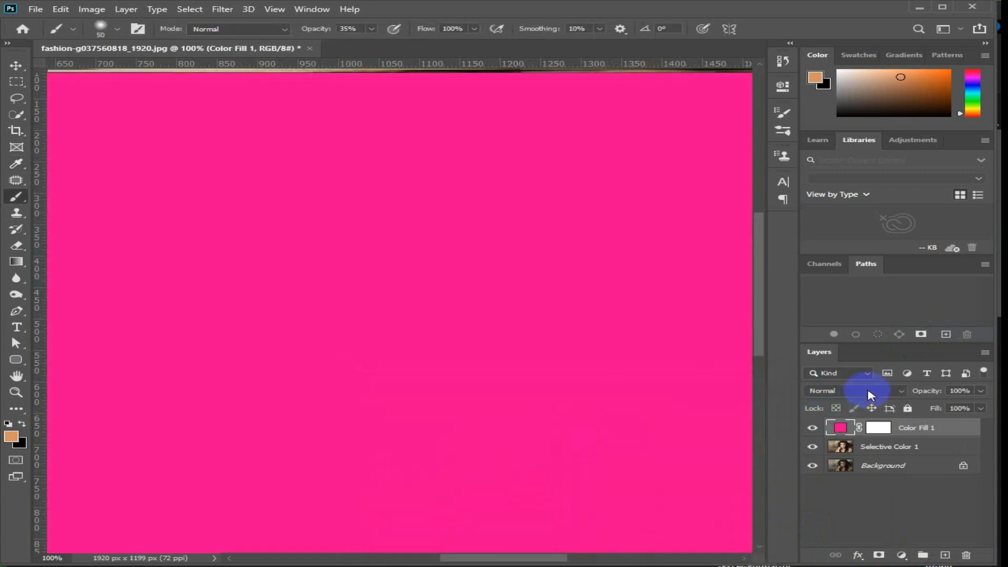
pyautogui.click(861, 390)
pyautogui.click(840, 353)
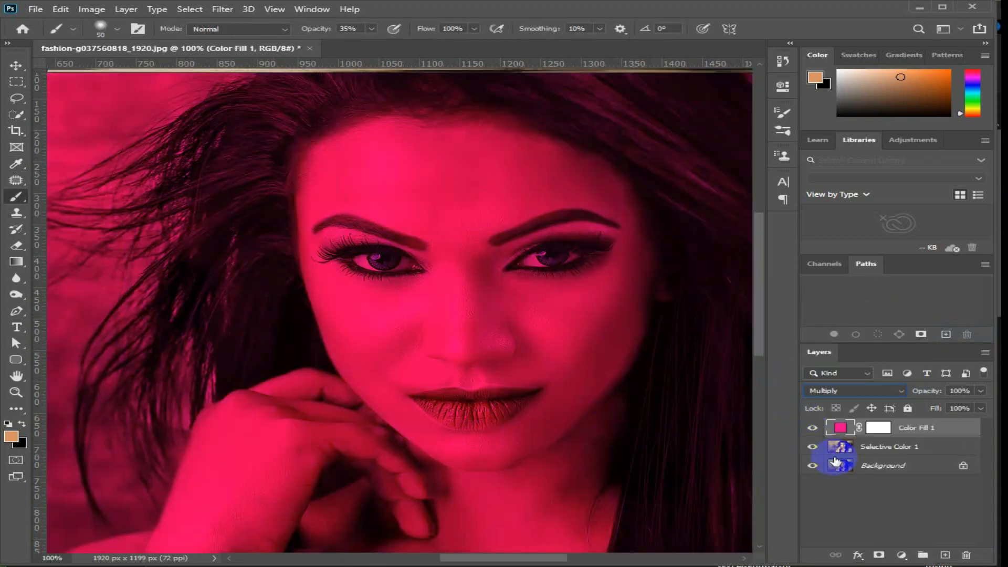
# Reset the foreground and background colours to black and white and invert the Color Fill 1 layer mask to hide the pink.
pyautogui.click(878, 428)
pyautogui.press('d')
pyautogui.press('x')
pyautogui.click(105, 8)
pyautogui.moveTo(112, 43)
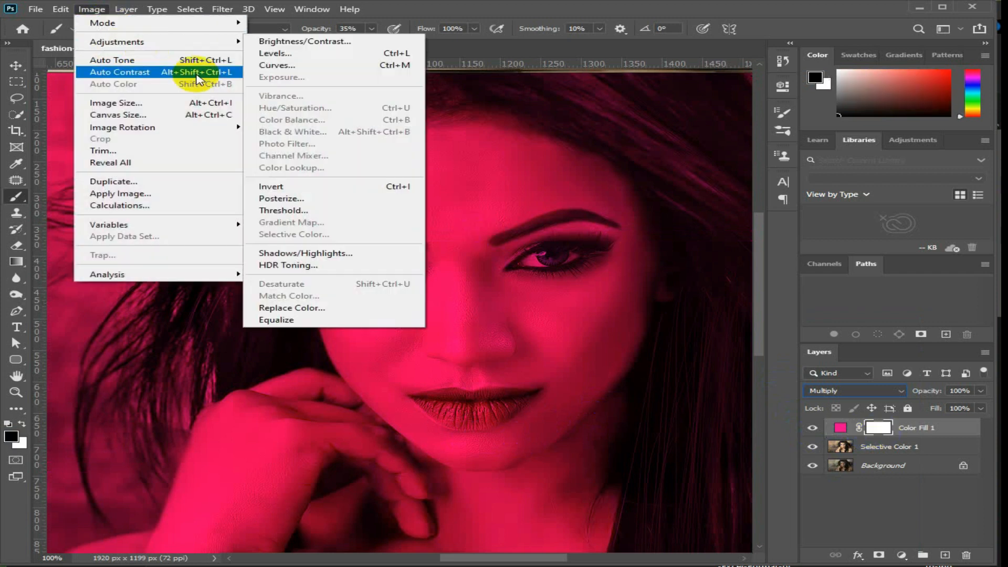
pyautogui.click(326, 187)
# Paint both lips white on the Color Fill 1 mask using a small brush, reduced to size 10, at 100% opacity.
pyautogui.scroll(2, 478, 428)
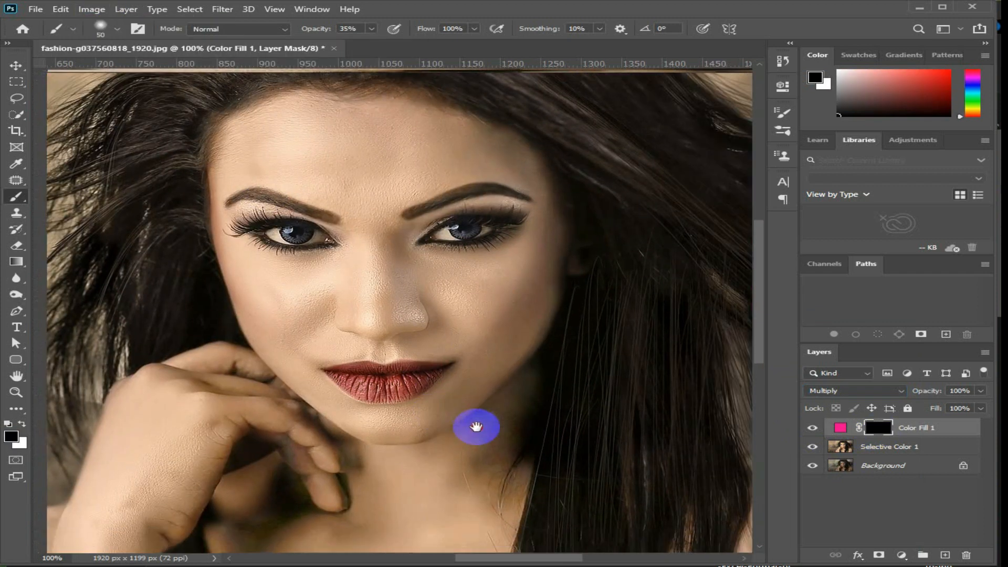
pyautogui.press('[')
pyautogui.press('[')
pyautogui.press('[')
pyautogui.press('[')
pyautogui.press('[')
pyautogui.press('[')
pyautogui.press('[')
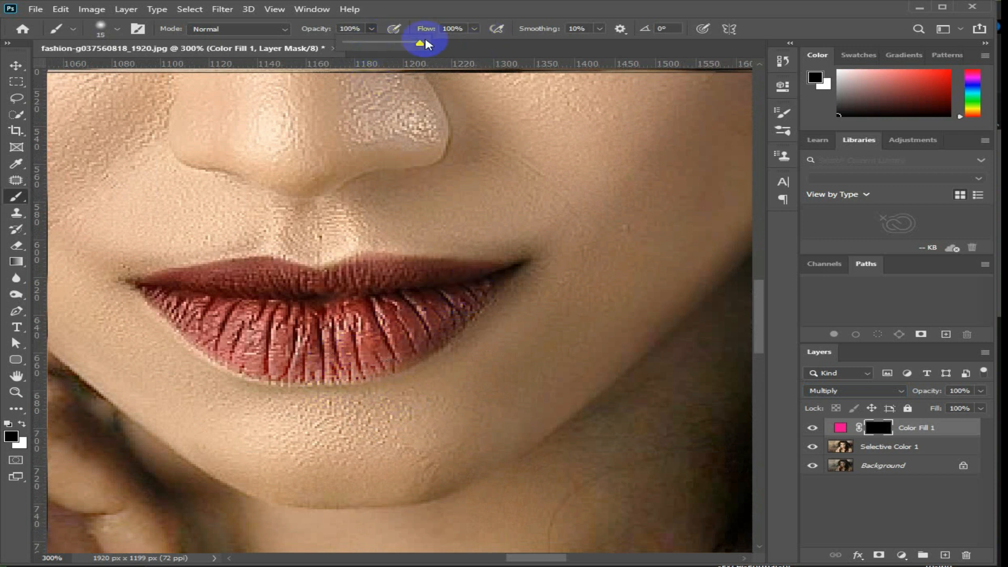
pyautogui.click(371, 27)
pyautogui.moveTo(458, 285)
pyautogui.mouseDown()
pyautogui.moveTo(459, 299)
pyautogui.moveTo(420, 341)
pyautogui.mouseUp()
pyautogui.click(22, 423)
pyautogui.moveTo(363, 321)
pyautogui.mouseDown()
pyautogui.moveTo(394, 339)
pyautogui.moveTo(486, 283)
pyautogui.moveTo(374, 270)
pyautogui.moveTo(354, 283)
pyautogui.moveTo(198, 278)
pyautogui.moveTo(158, 291)
pyautogui.moveTo(227, 348)
pyautogui.moveTo(269, 361)
pyautogui.moveTo(337, 364)
pyautogui.moveTo(422, 338)
pyautogui.moveTo(211, 308)
pyautogui.moveTo(386, 298)
pyautogui.moveTo(363, 309)
pyautogui.moveTo(377, 298)
pyautogui.moveTo(239, 300)
pyautogui.moveTo(221, 299)
pyautogui.moveTo(298, 298)
pyautogui.moveTo(193, 286)
pyautogui.moveTo(352, 292)
pyautogui.moveTo(292, 288)
pyautogui.mouseUp()
pyautogui.press('[')
pyautogui.moveTo(355, 265)
pyautogui.mouseDown()
pyautogui.moveTo(295, 282)
pyautogui.moveTo(304, 316)
pyautogui.moveTo(356, 317)
pyautogui.moveTo(478, 289)
pyautogui.mouseUp()
pyautogui.moveTo(505, 273)
pyautogui.mouseDown()
pyautogui.moveTo(333, 325)
pyautogui.moveTo(140, 284)
pyautogui.moveTo(220, 315)
pyautogui.moveTo(271, 319)
pyautogui.moveTo(283, 341)
pyautogui.mouseUp()
# Clean up the lipstick edge along the lower lip with black on the mask and touch up the lip with white.
pyautogui.press('x')
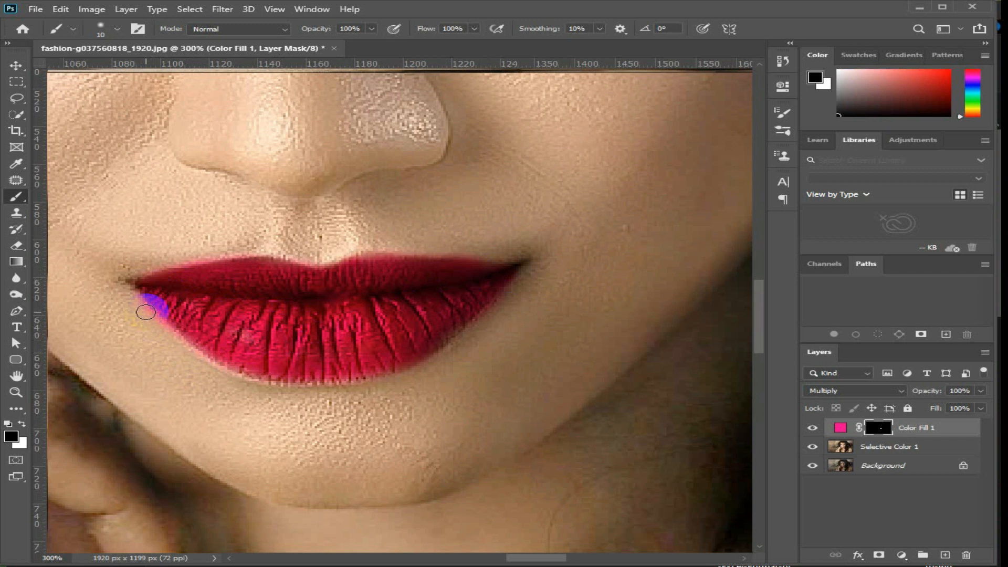
pyautogui.moveTo(133, 306); pyautogui.dragTo(151, 314)
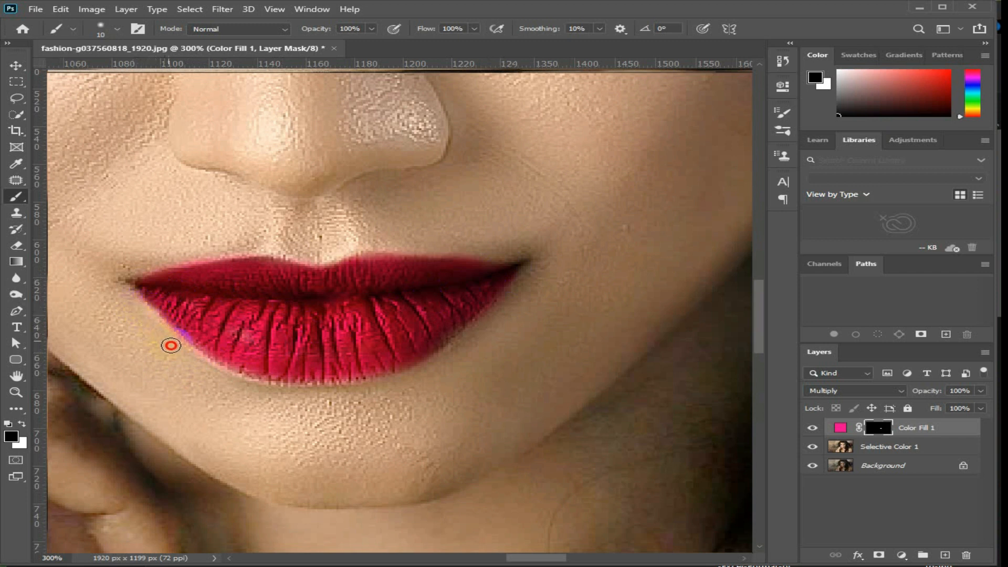
pyautogui.press('x')
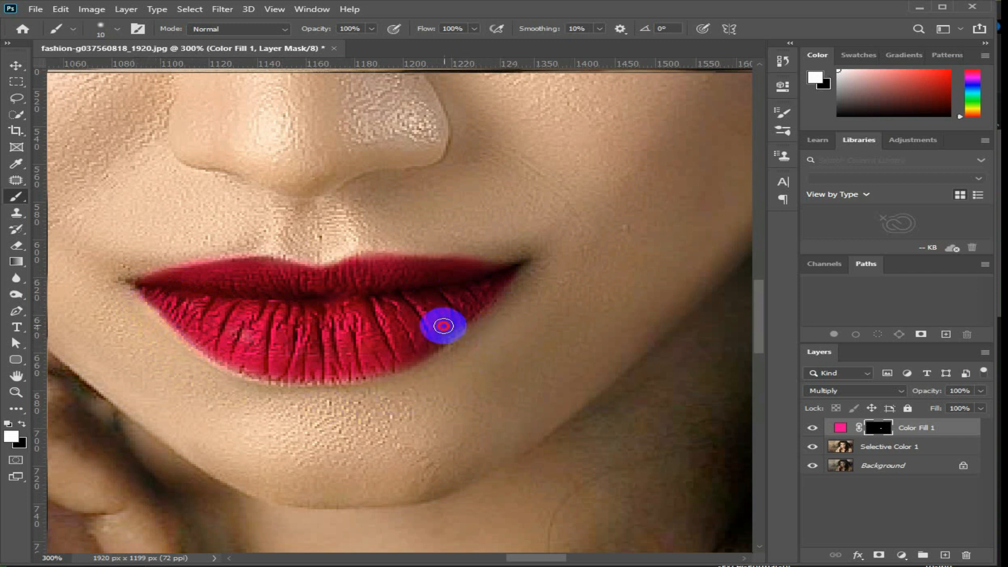
pyautogui.moveTo(436, 339); pyautogui.dragTo(424, 341)
# In the Color Fill 1 blending options, split the Underlying Layer highlight limit of Blend If to about 143 / 178 and apply it.
pyautogui.scroll(-2, 445, 319)
pyautogui.scroll(2, 445, 319)
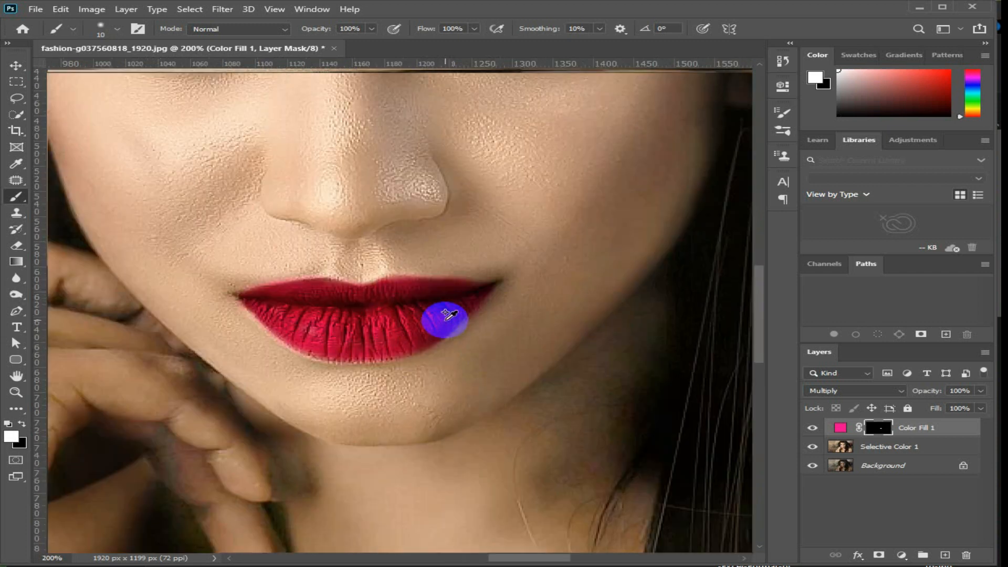
pyautogui.doubleClick(960, 426)
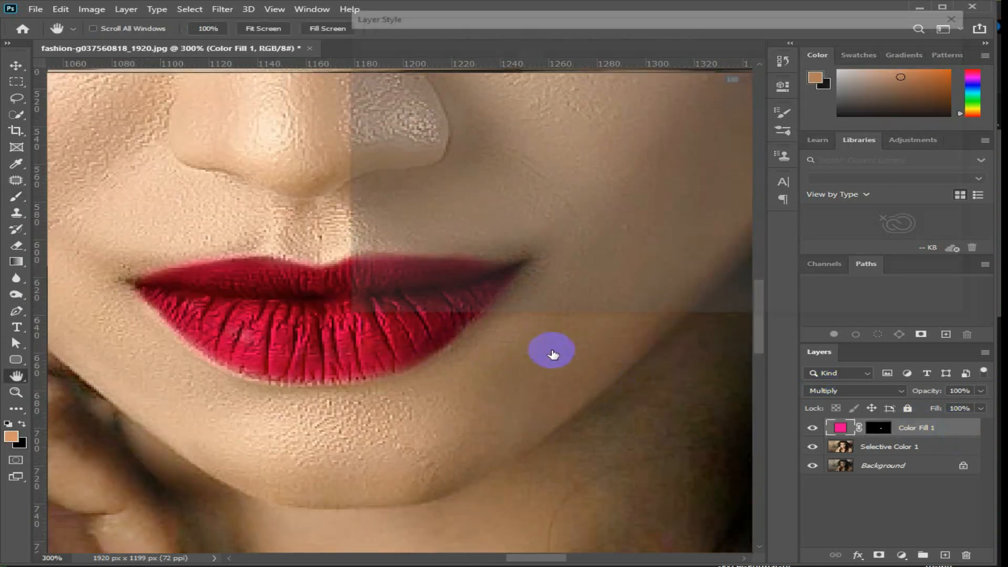
pyautogui.moveTo(749, 264); pyautogui.dragTo(707, 262)
pyautogui.press('alt')
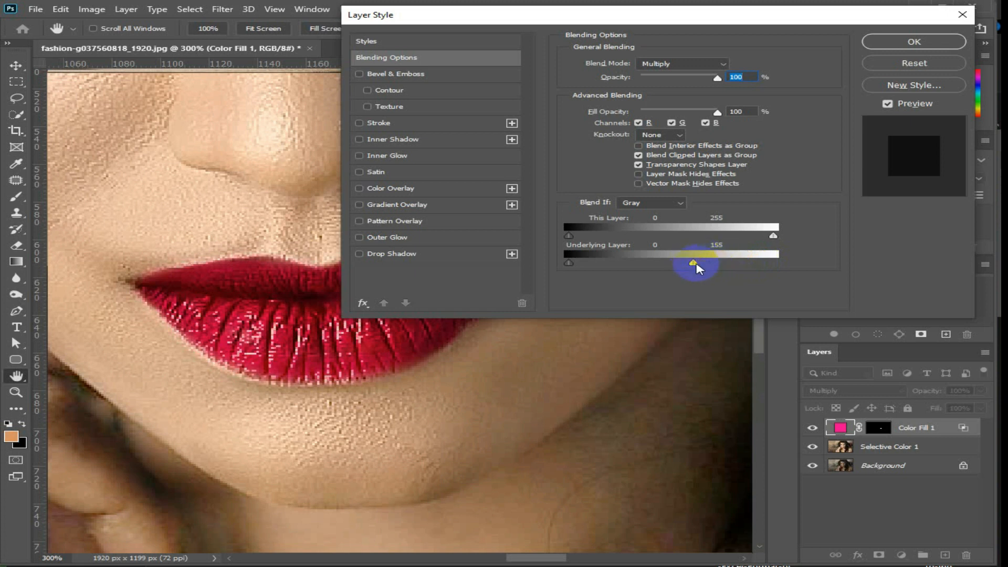
pyautogui.moveTo(698, 262)
pyautogui.mouseDown()
pyautogui.moveTo(727, 261)
pyautogui.moveTo(670, 263)
pyautogui.mouseUp()
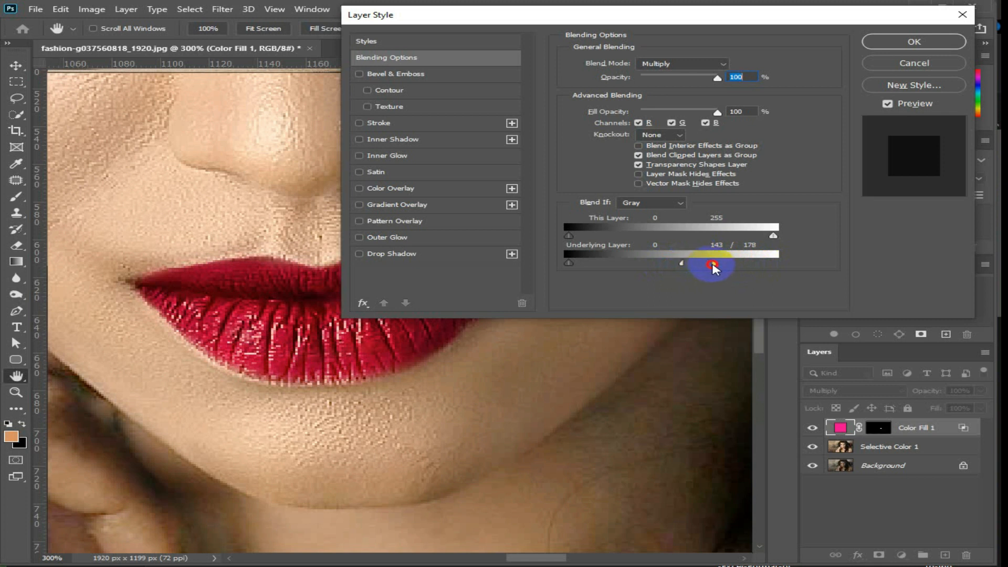
pyautogui.click(914, 42)
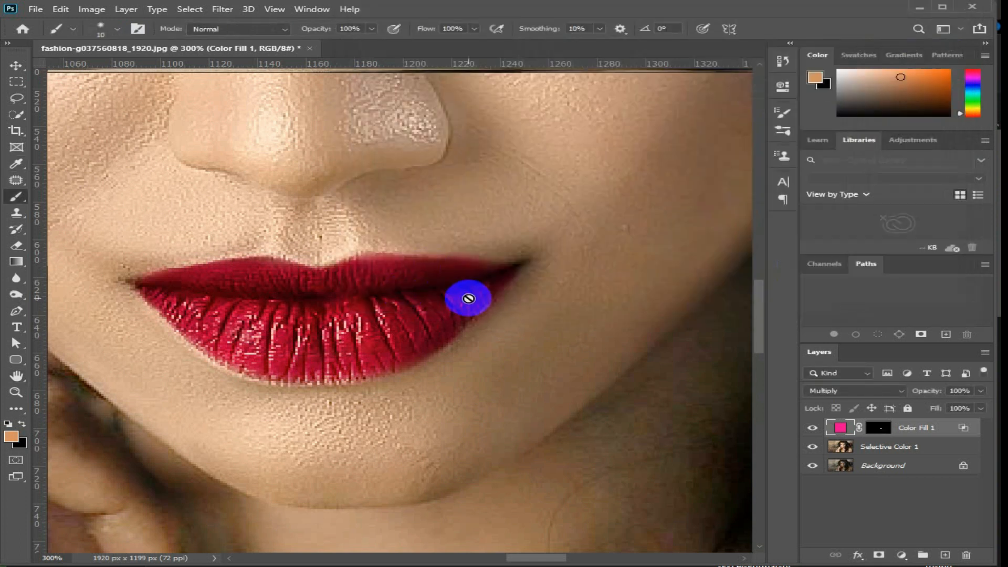
# Lower the Color Fill 1 layer's opacity to 79% and change its fill to a redder pink.
pyautogui.scroll(-3, 467, 293)
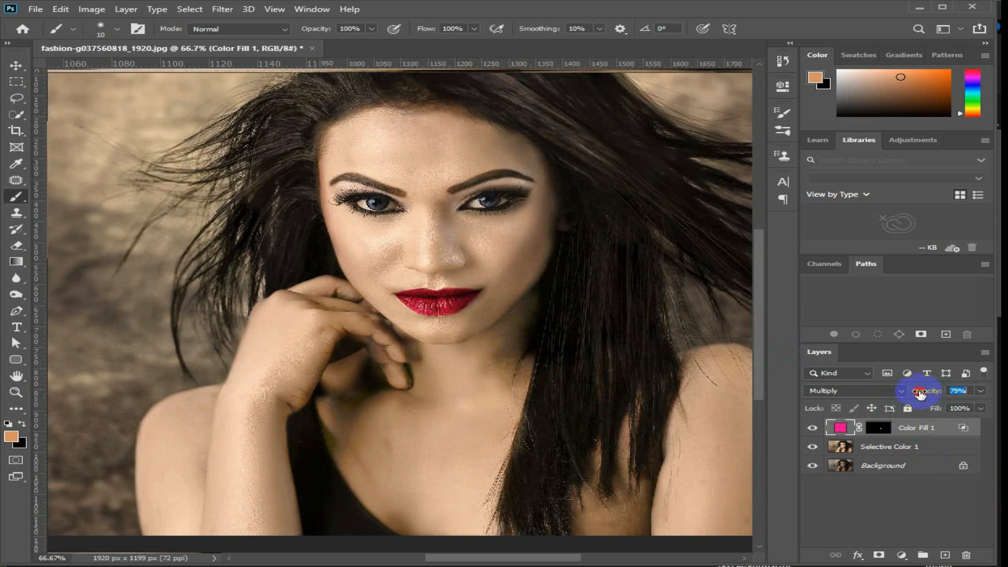
pyautogui.doubleClick(840, 427)
pyautogui.moveTo(567, 435); pyautogui.dragTo(586, 417)
pyautogui.click(725, 395)
pyautogui.press('b')
pyautogui.moveTo(404, 303); pyautogui.dragTo(414, 316)
pyautogui.hotkey('ctrl', 'z')
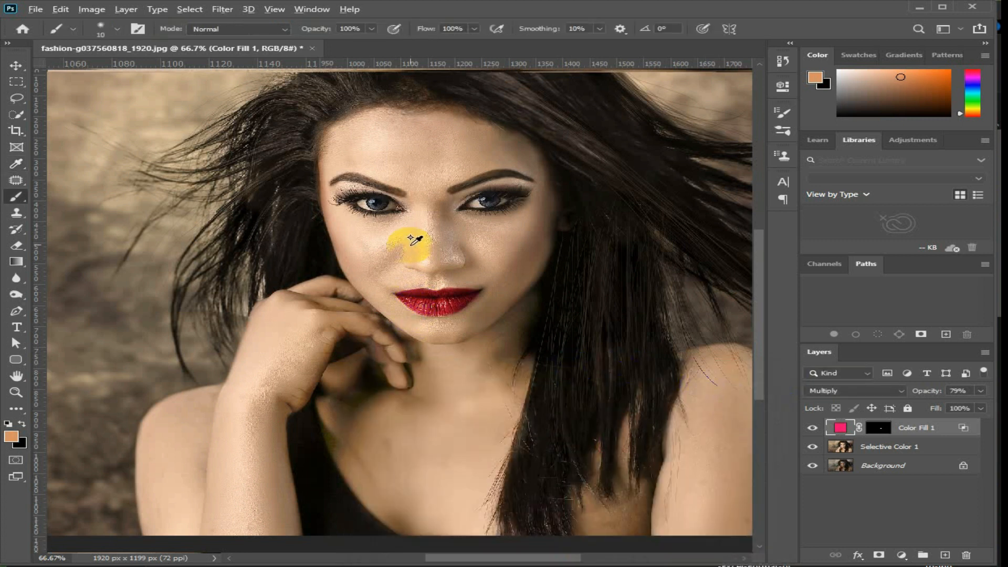
pyautogui.scroll(3, 409, 236)
pyautogui.scroll(-2, 408, 234)
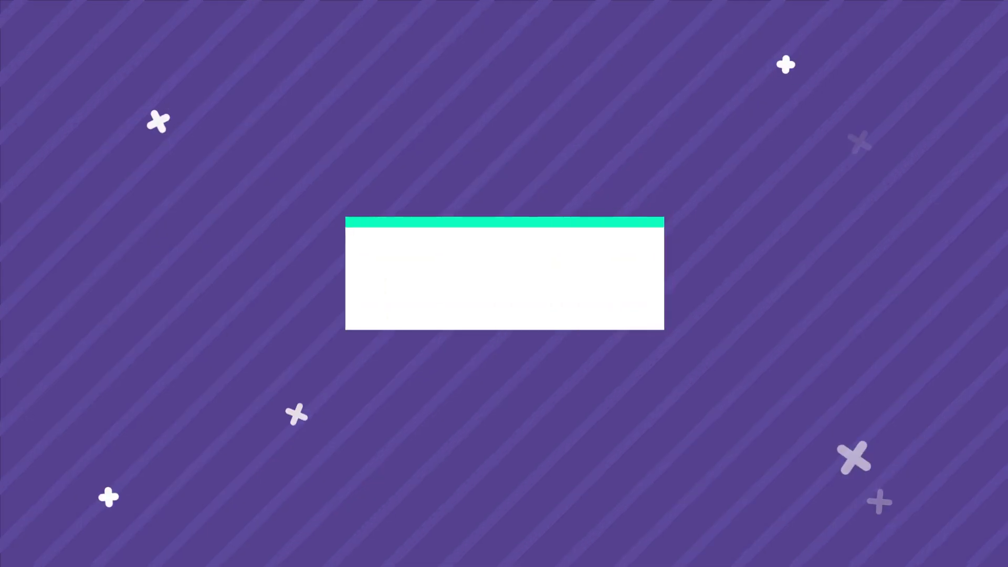